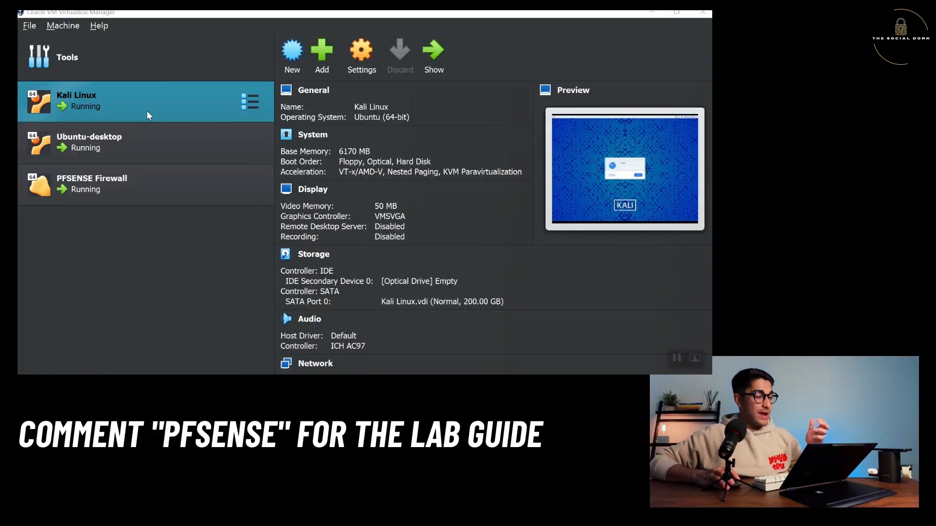
Look over the VMs and review Kali Linux's network adapter settings, cancelling without changes.
left_click(143, 147)
left_click(136, 176)
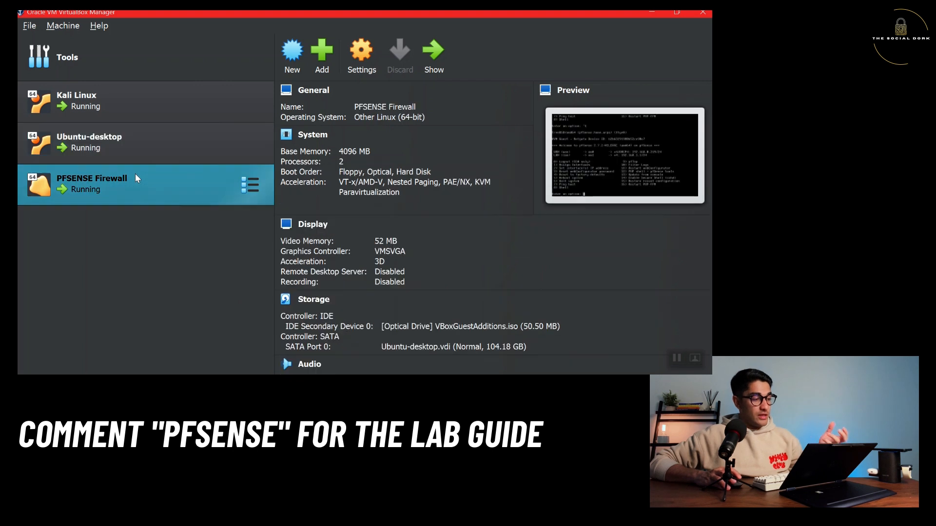
left_click(147, 130)
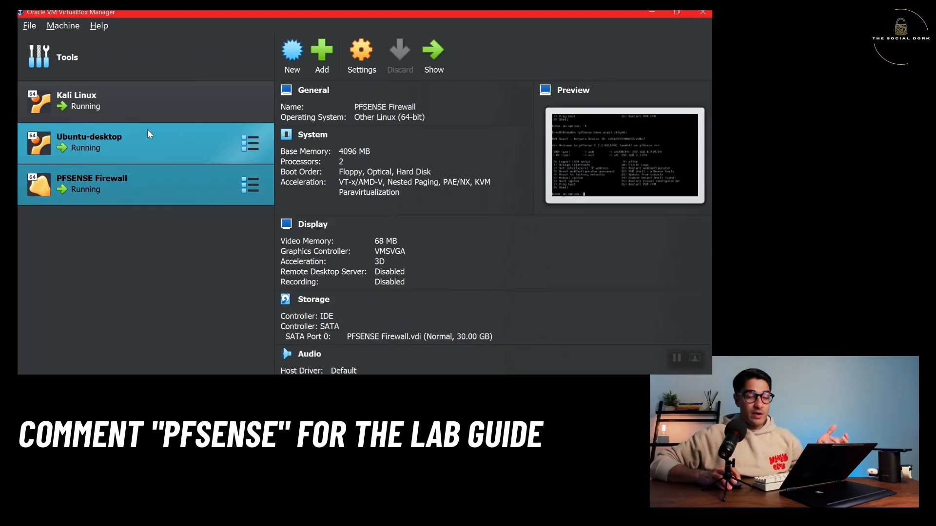
left_click(151, 114)
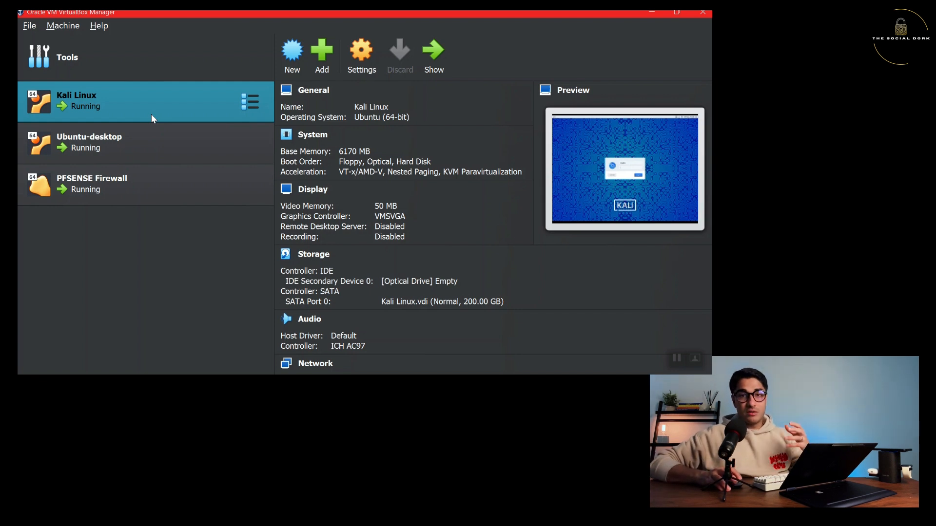
left_click(364, 55)
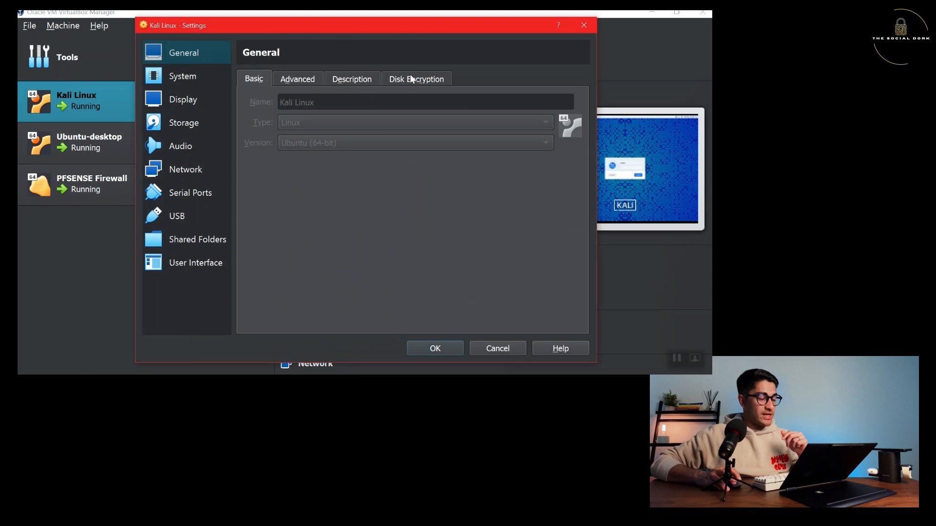
left_click(186, 165)
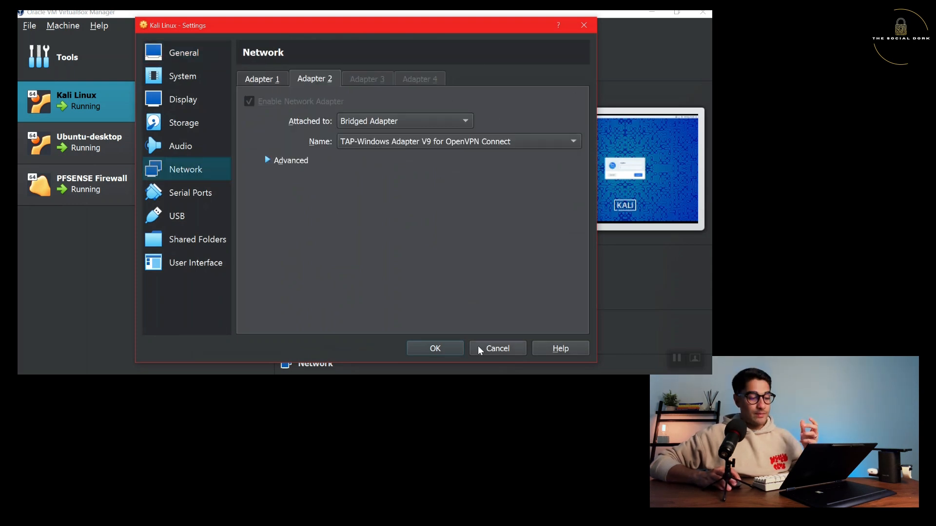
left_click(478, 349)
Confirm Ubuntu-desktop's adapter is on Internal Network 'intnet', then select PFSENSE Firewall.
left_click(158, 148)
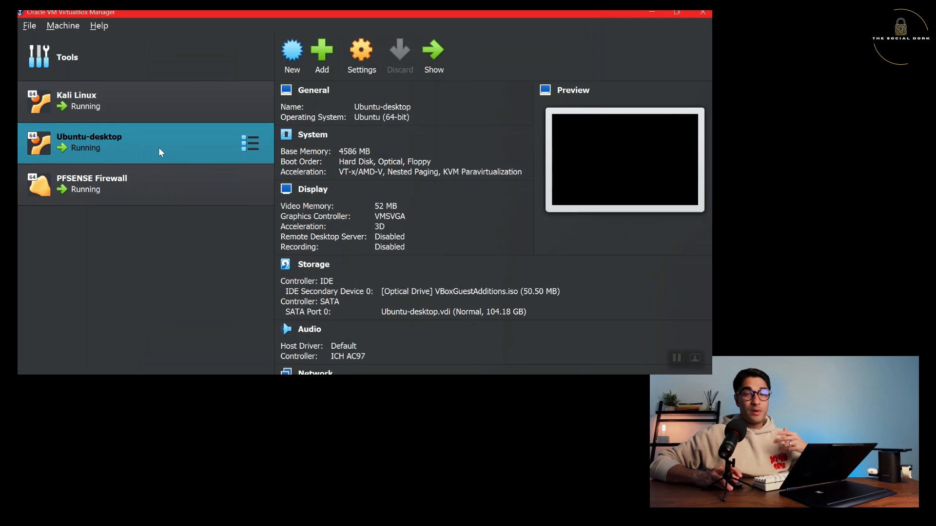
left_click(367, 61)
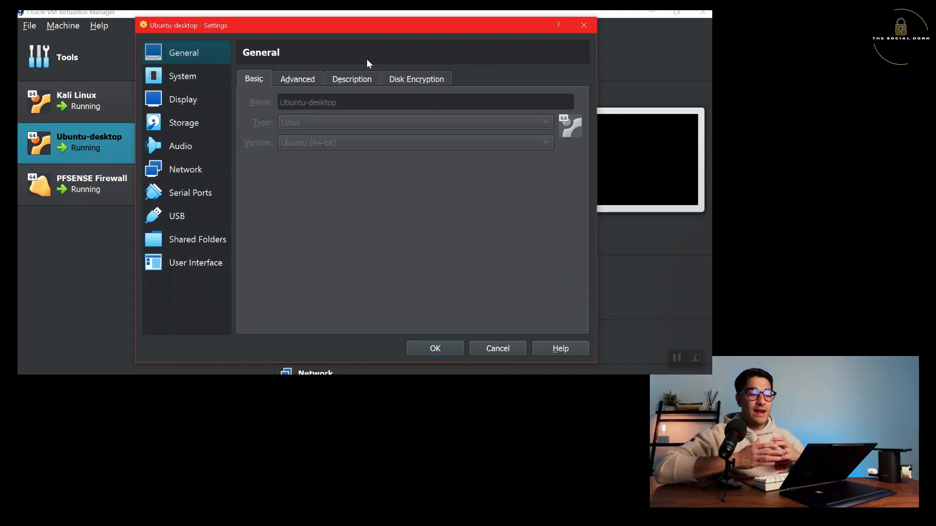
left_click(184, 172)
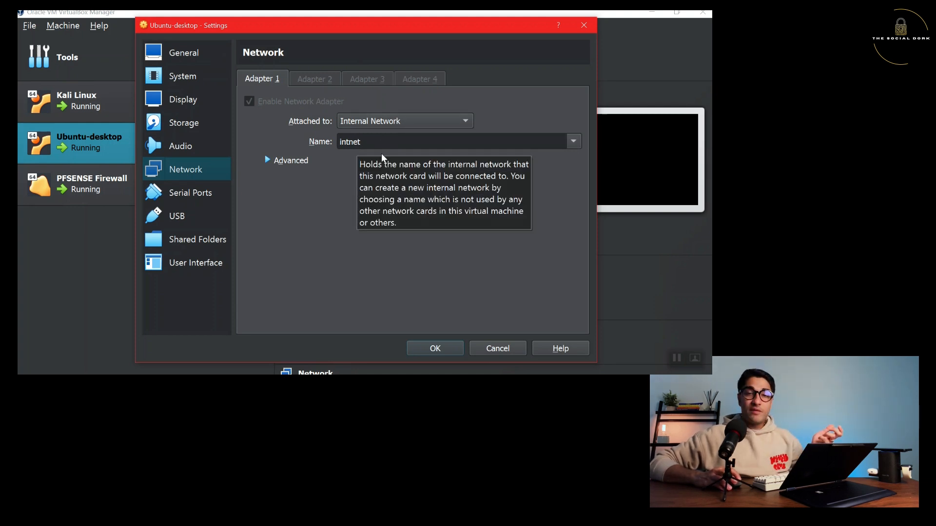
left_click(495, 349)
left_click(182, 186)
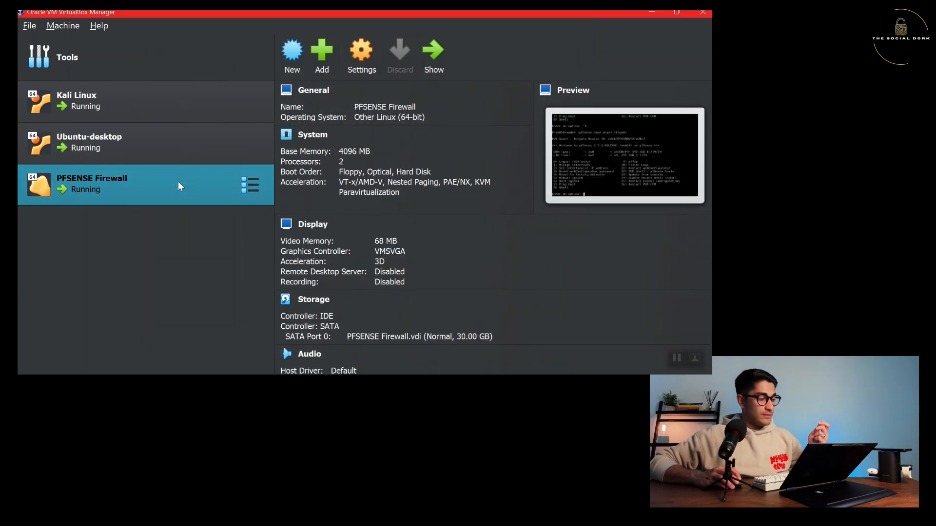
Check that PFSENSE Firewall's Adapter 1 is bridged to Wi-Fi and Adapter 2 uses intnet.
left_click(349, 50)
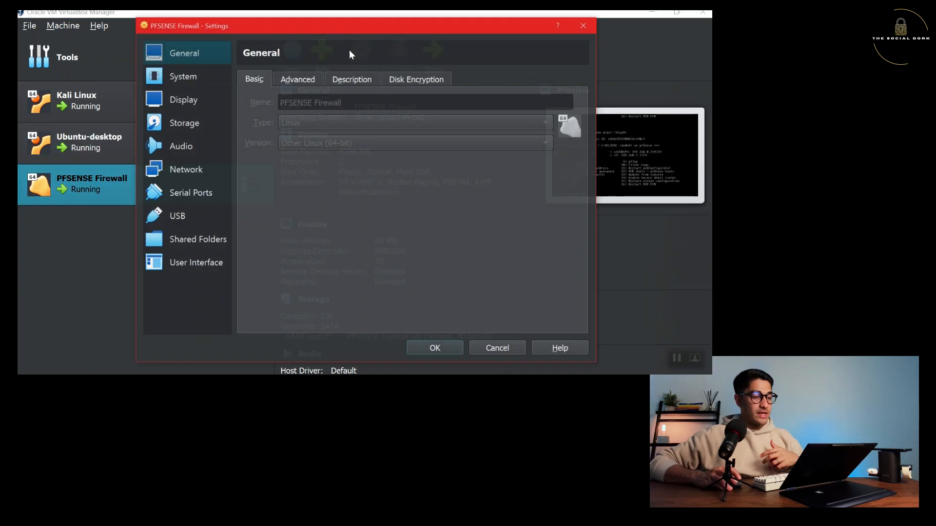
left_click(185, 167)
left_click(267, 80)
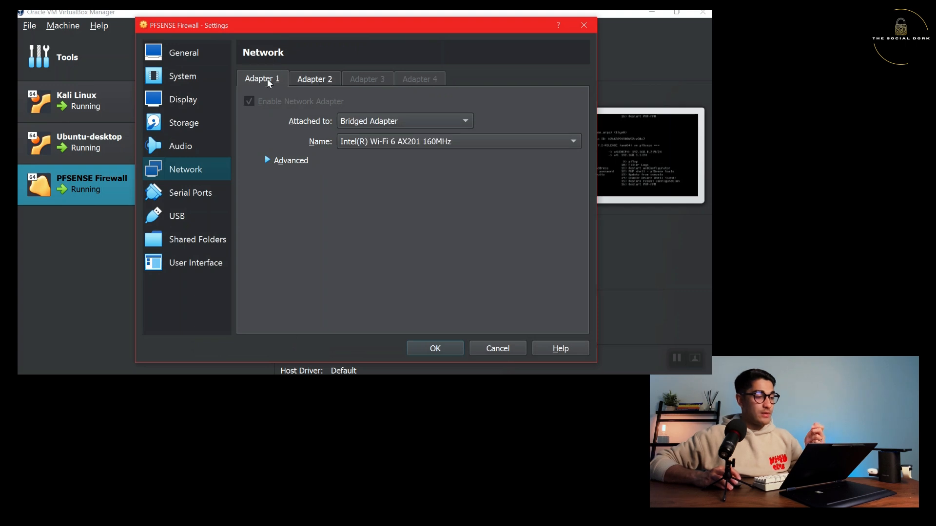
left_click(315, 75)
left_click(262, 83)
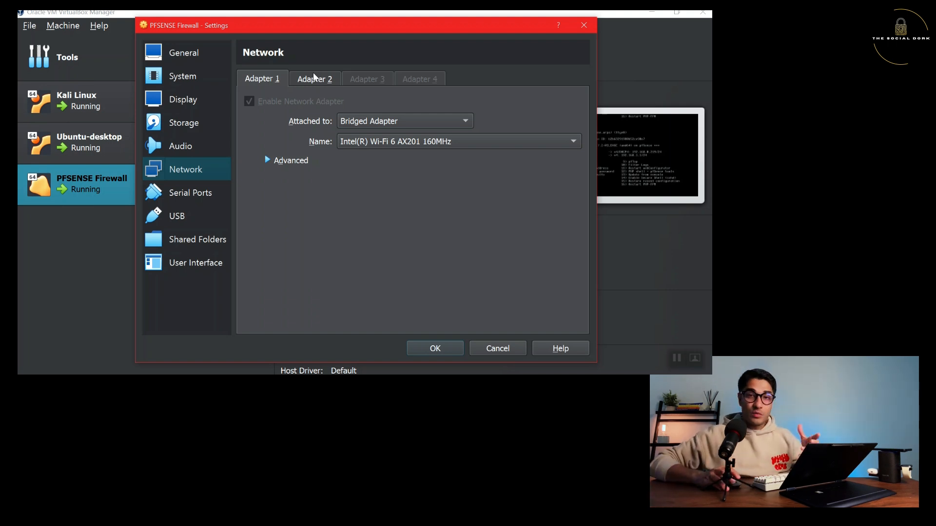
left_click(314, 78)
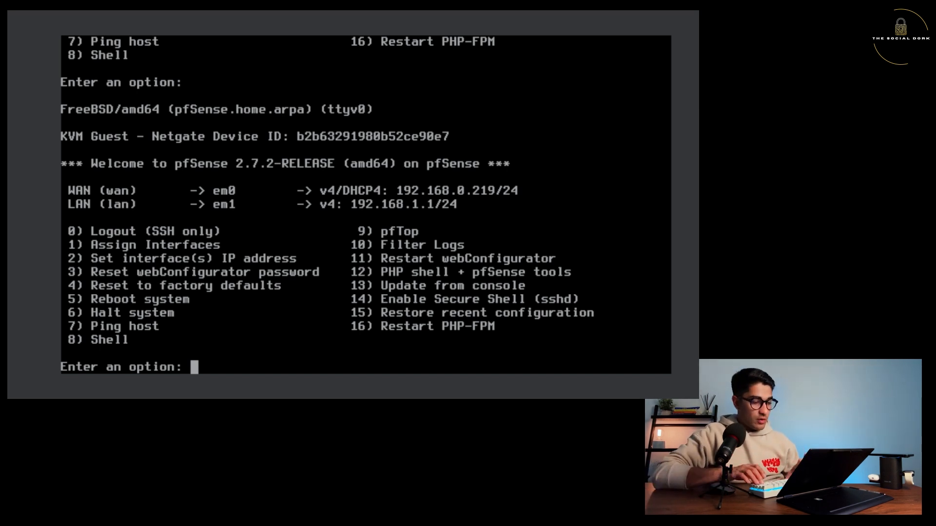
Choose console option 4 and answer y to reset pfSense to factory defaults.
type("4")
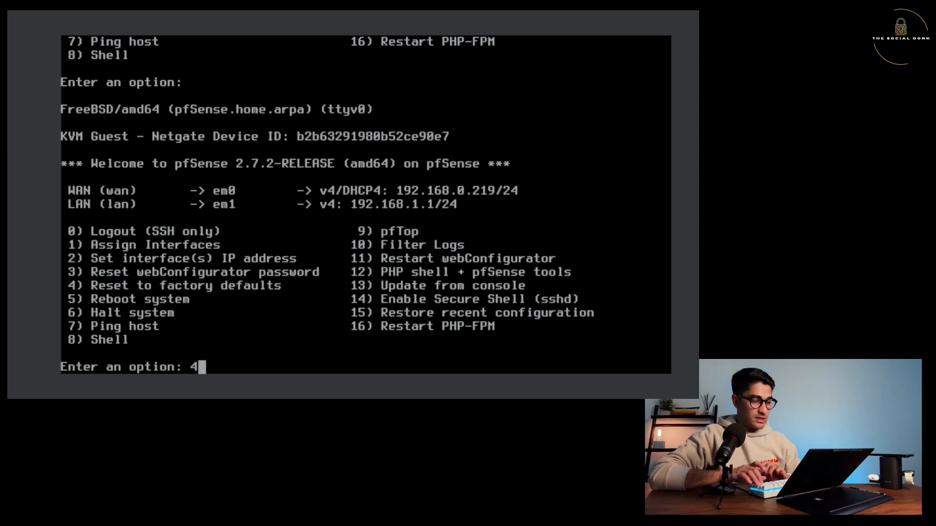
key("Return")
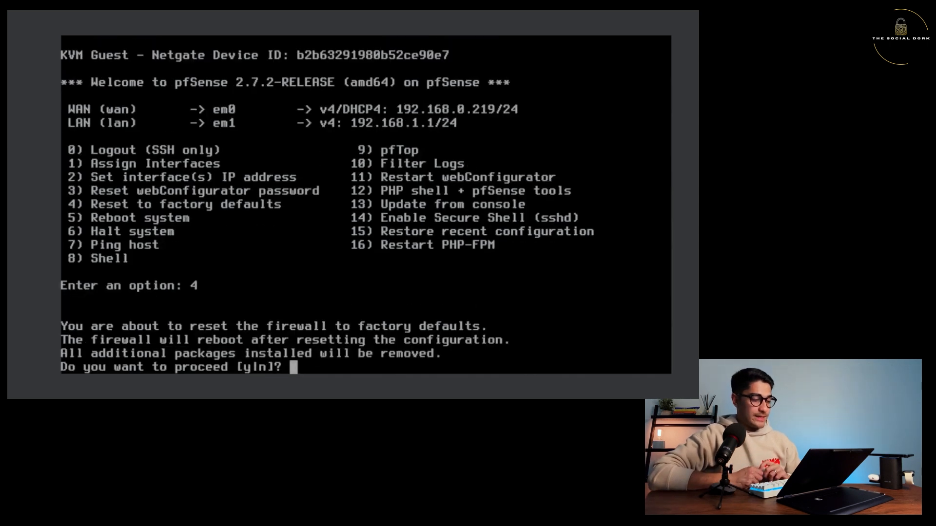
type("y")
key("Return")
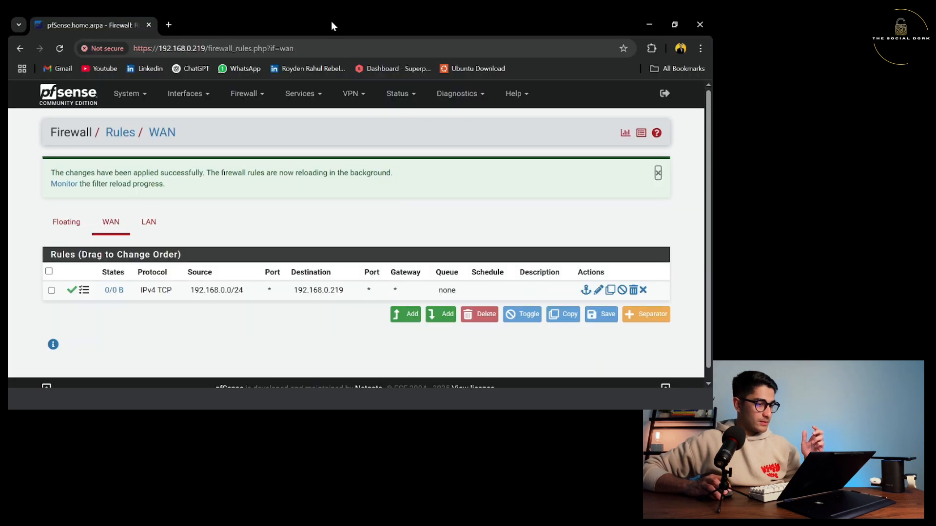
Replace the old firewall rules tab with a new tab loading 192.168.0.219.
left_click_drag(331, 22, 332, 33)
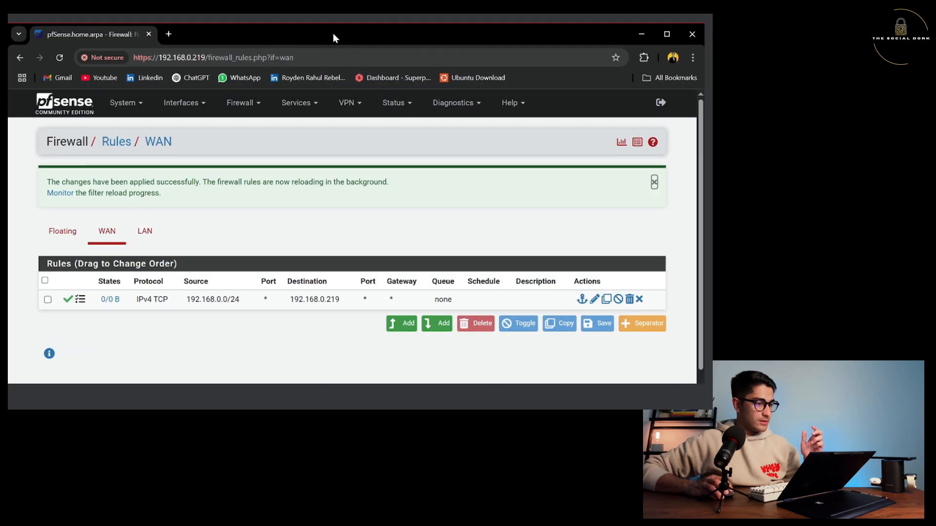
left_click(168, 34)
left_click(149, 33)
left_click(151, 58)
type("192.168.0.219")
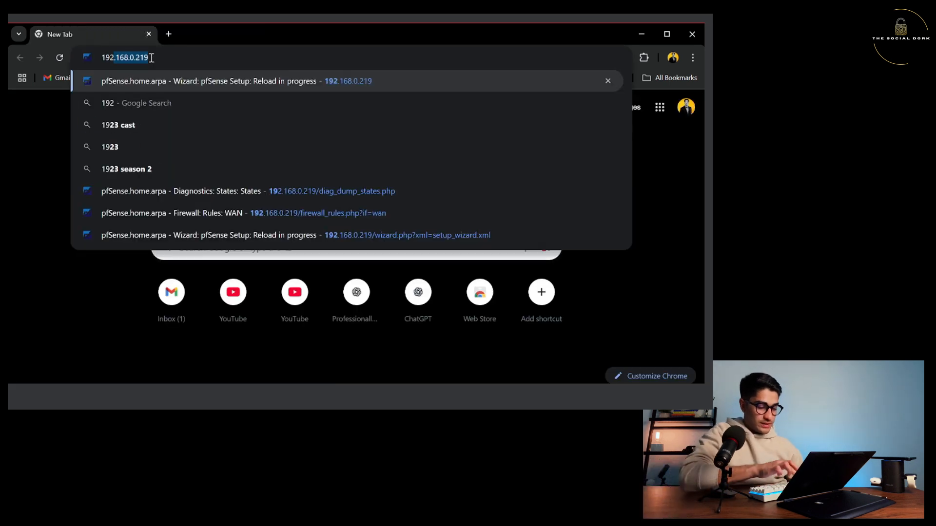
key("Return")
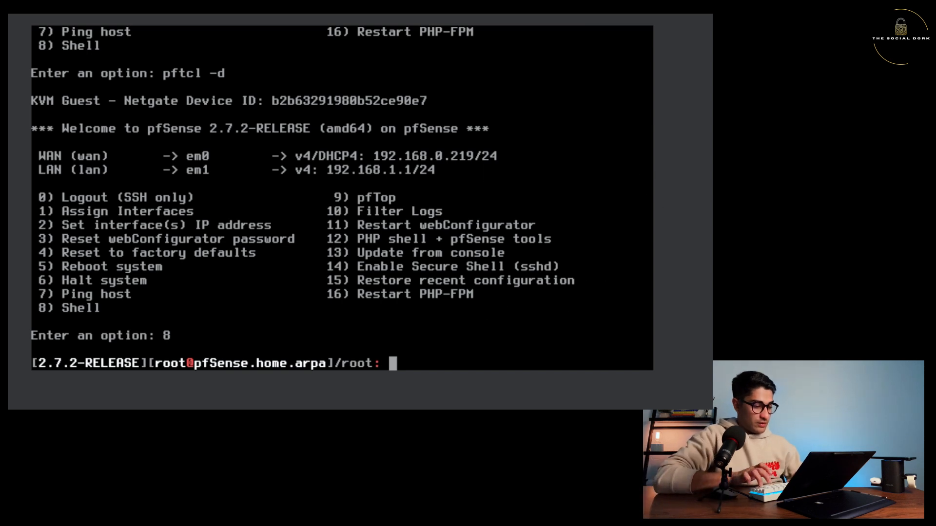
Exit the old shell, open a new one with option 8, and run pfctl -d.
type("exit")
key("Return")
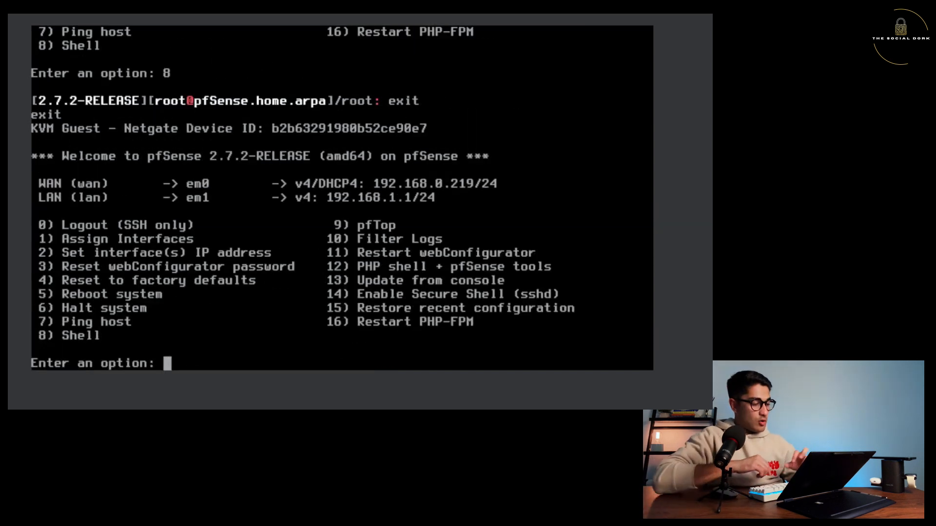
type("8")
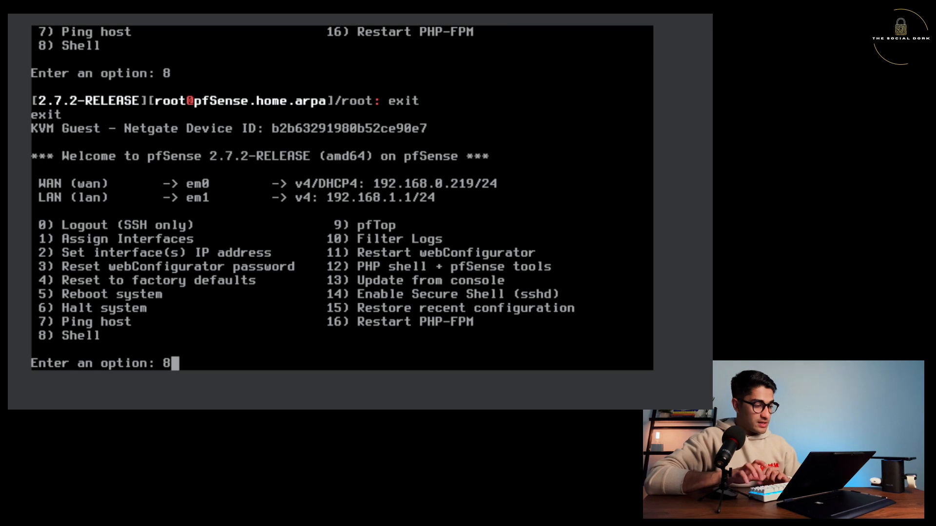
key("Return")
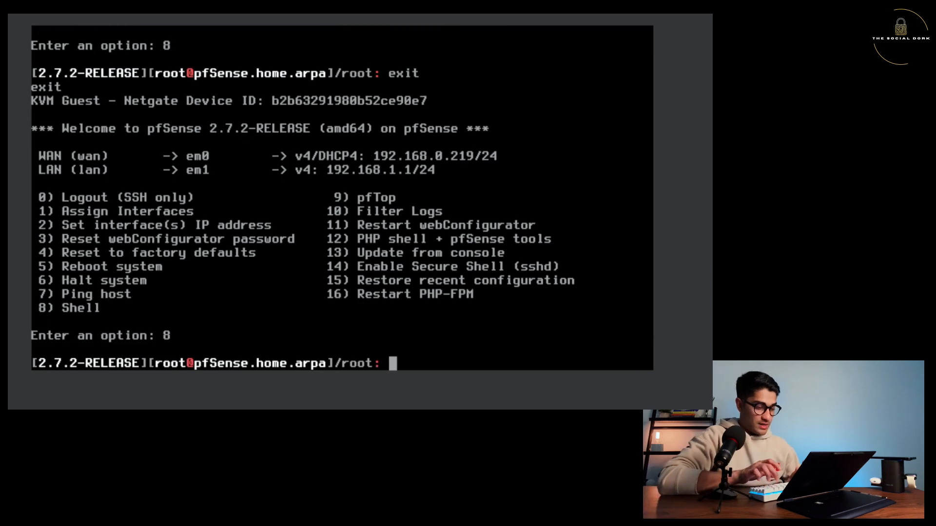
type("pfctl -")
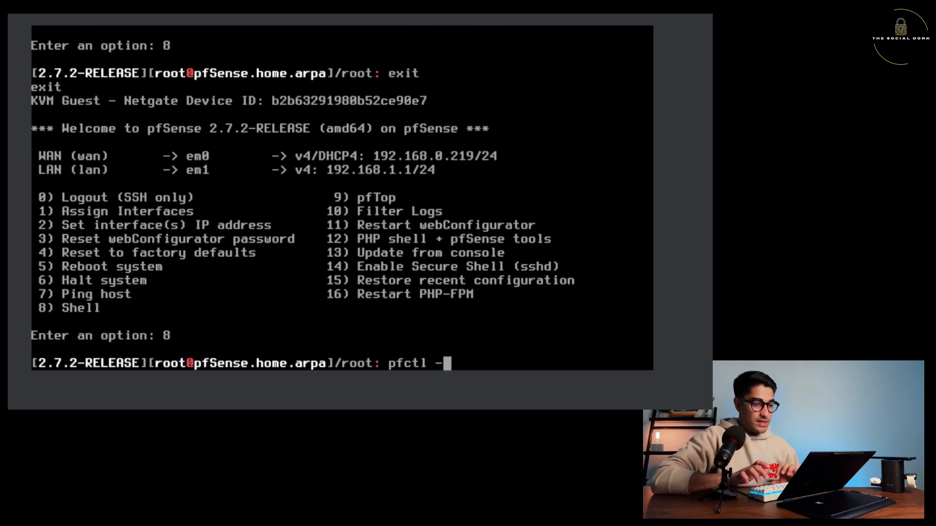
type("d")
key("Return")
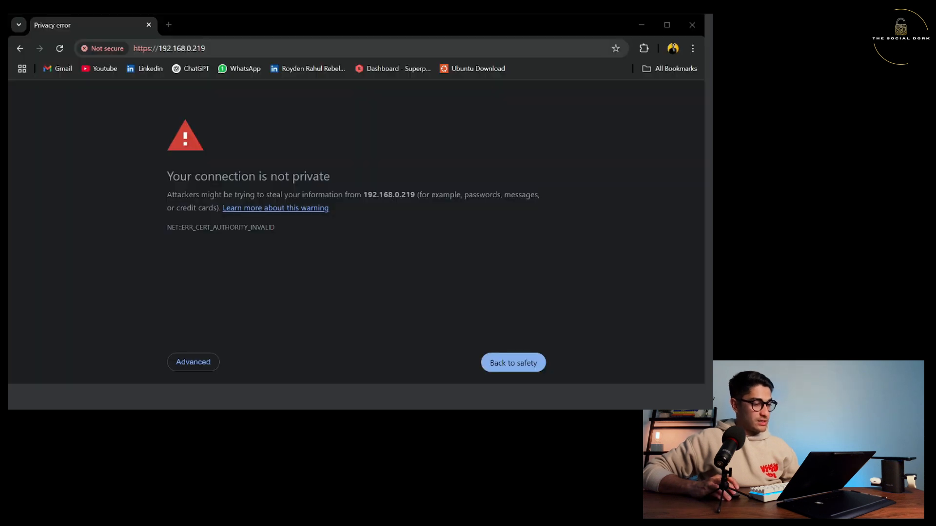
Bypass the certificate warning and sign in with the default admin credentials.
left_click(195, 360)
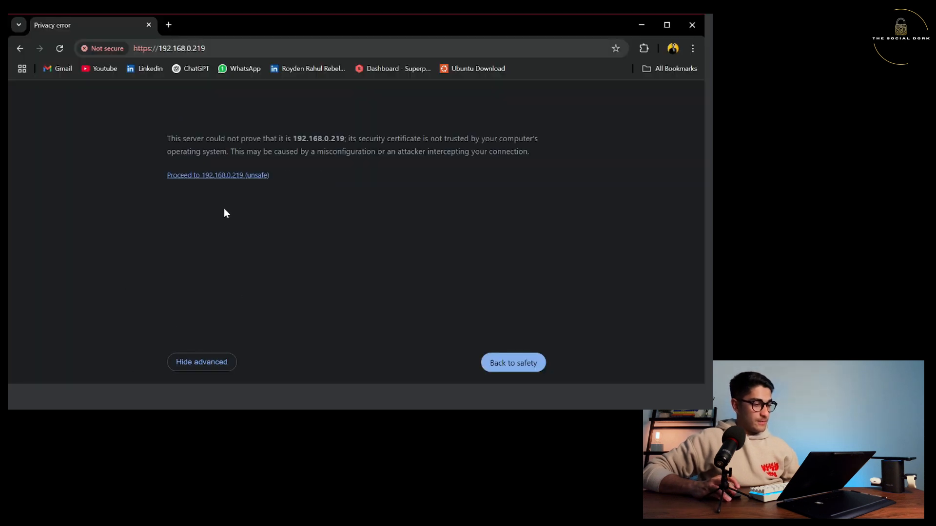
left_click(226, 173)
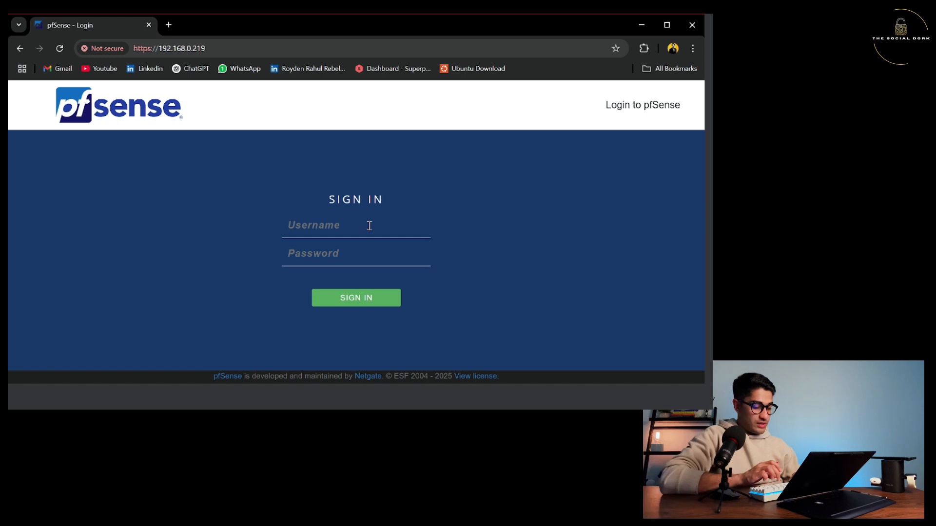
type("admin")
key("Tab")
type("pfsense")
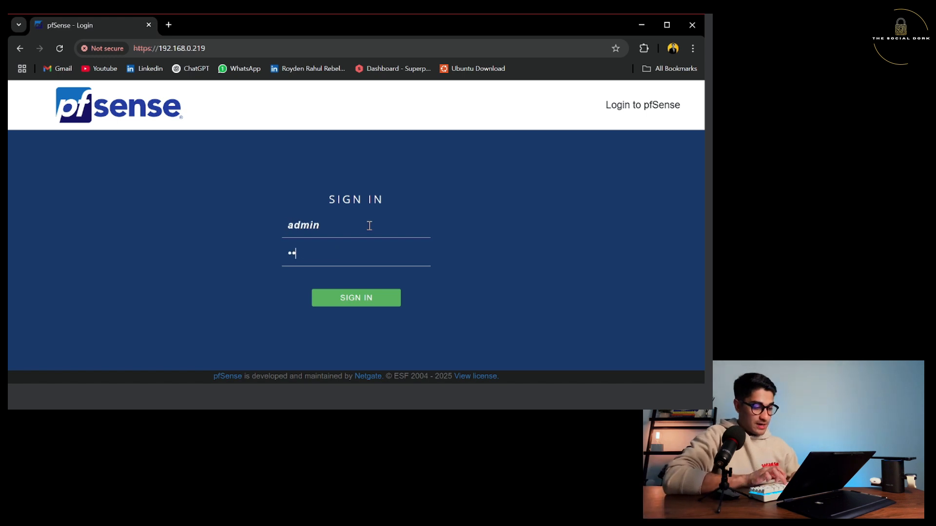
left_click(339, 306)
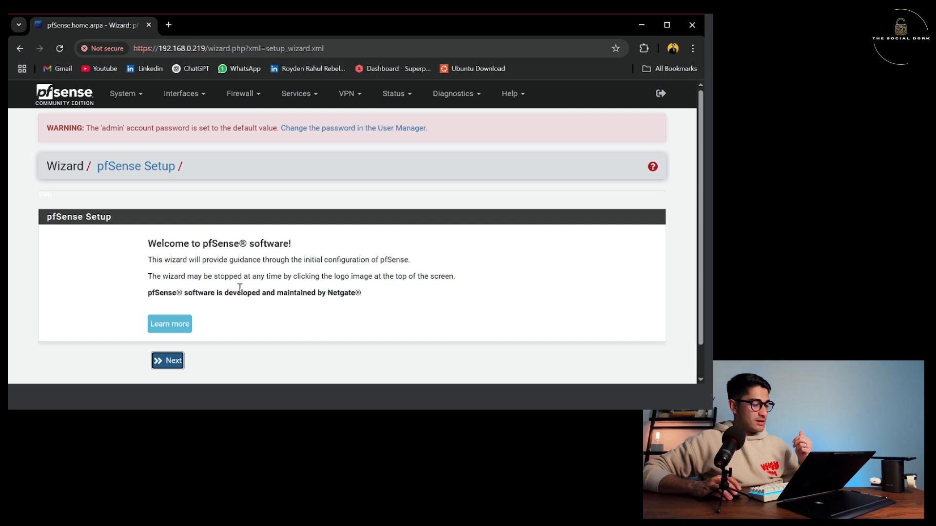
Advance the setup wizard and set the timezone to Australia/Melbourne.
scroll(219, 316, "down", 1)
left_click(159, 325)
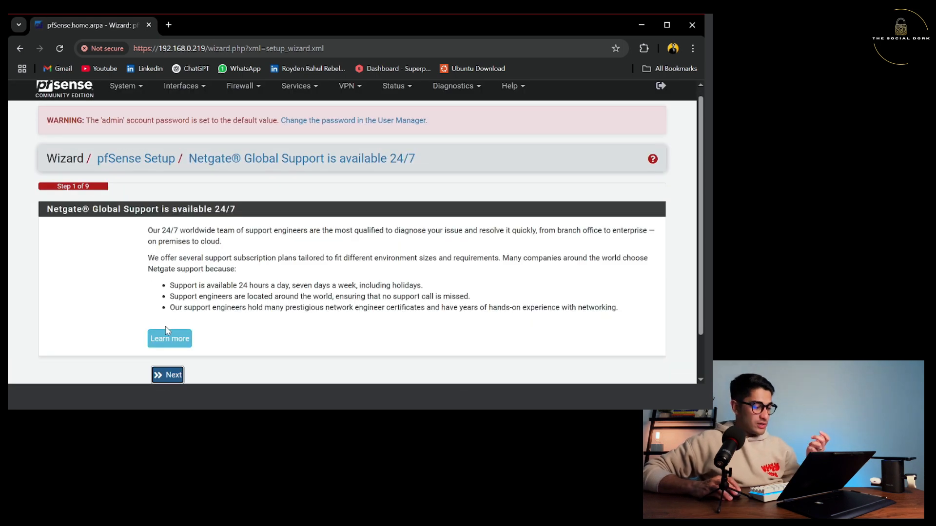
scroll(165, 326, "down", 1)
left_click(165, 326)
scroll(175, 321, "down", 5)
left_click(175, 325)
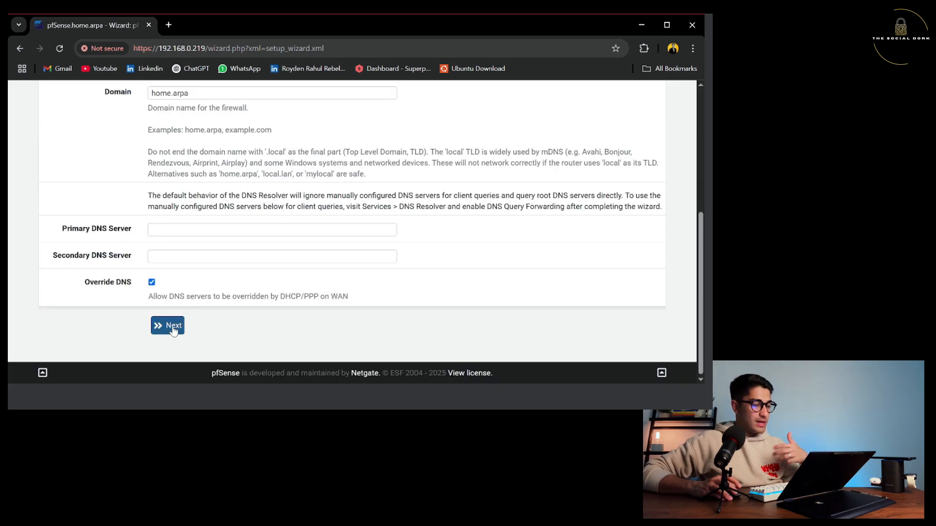
key("Tab")
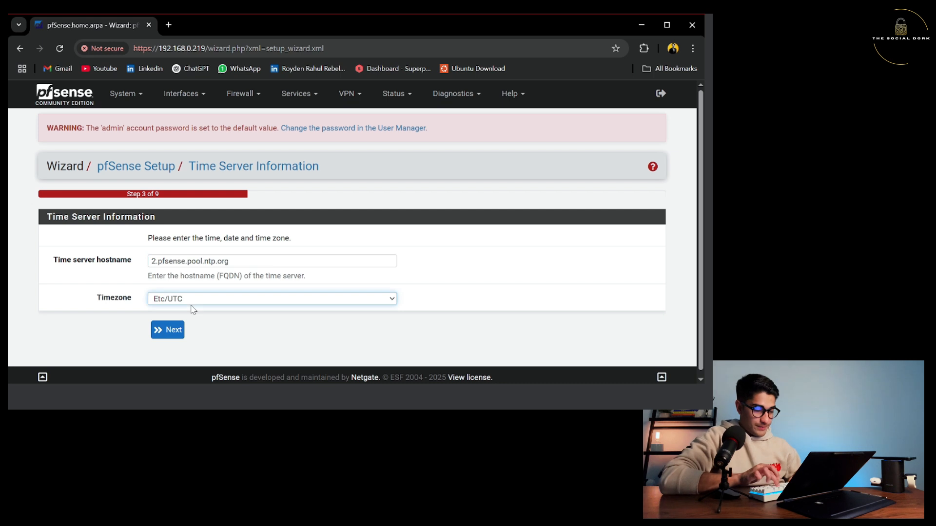
type("MET")
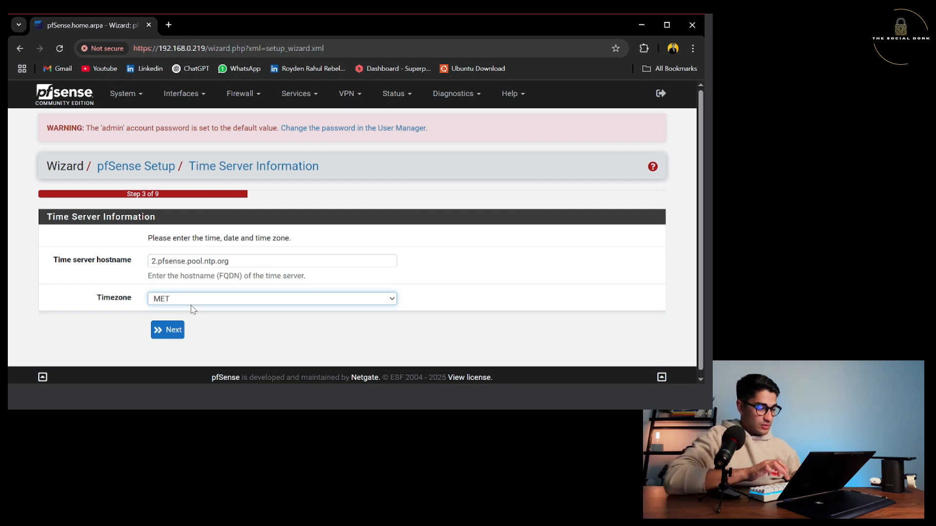
type("aus")
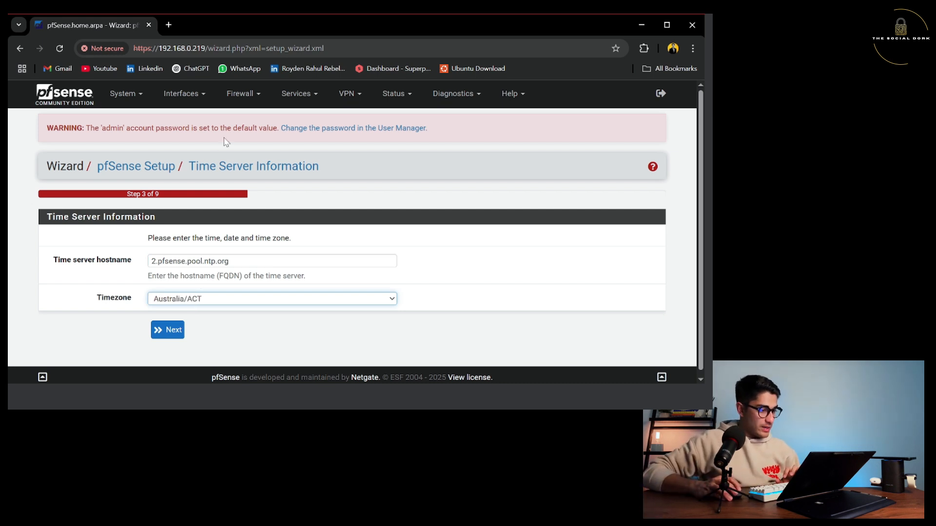
left_click(207, 203)
left_click(160, 330)
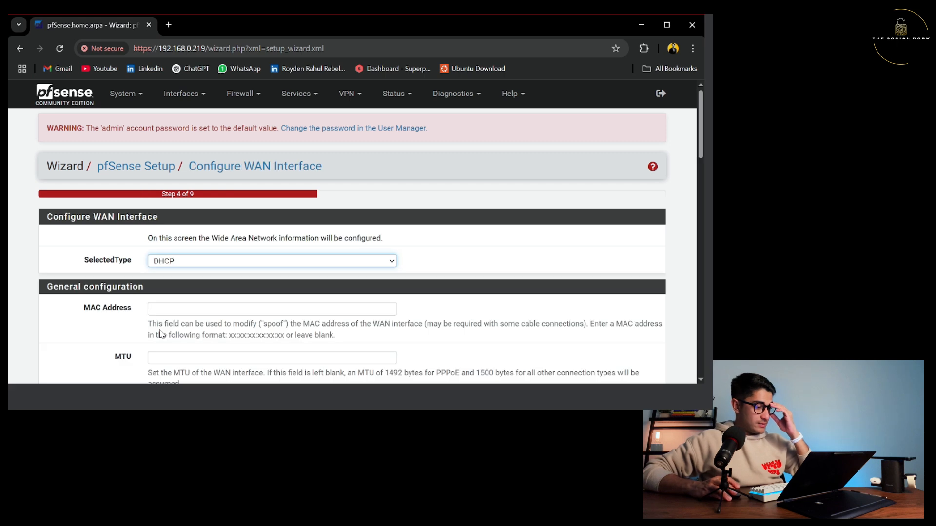
Uncheck Block RFC1918 private networks and Block bogon networks on the WAN page.
scroll(211, 273, "down", 12)
scroll(212, 268, "down", 8)
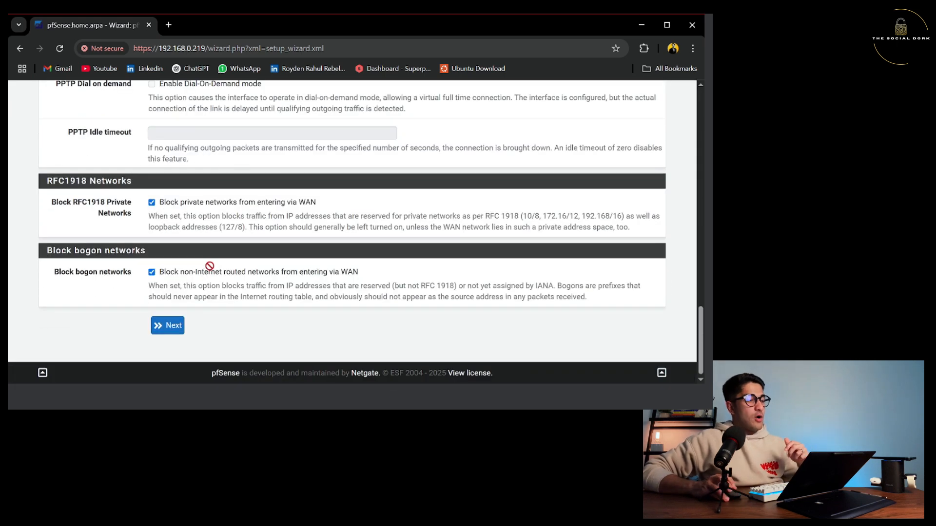
scroll(261, 226, "up", 20)
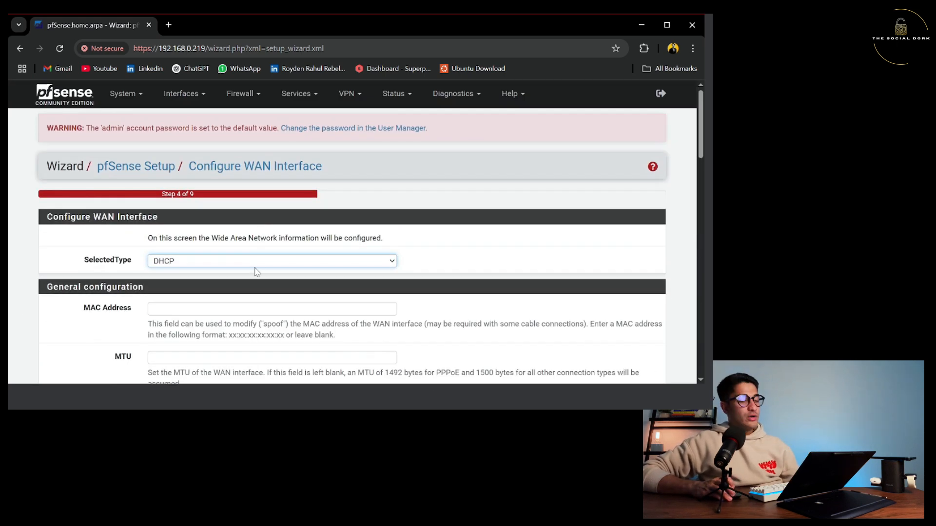
scroll(257, 272, "down", 20)
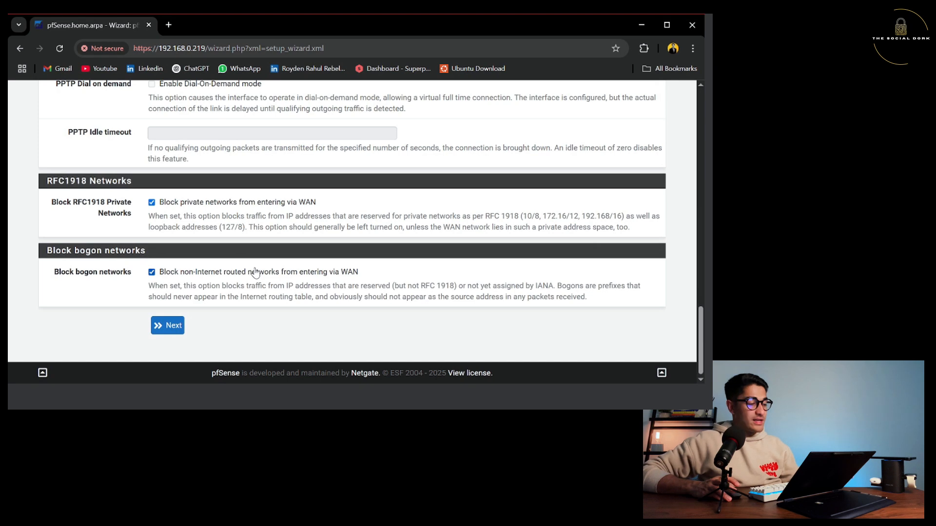
left_click(151, 203)
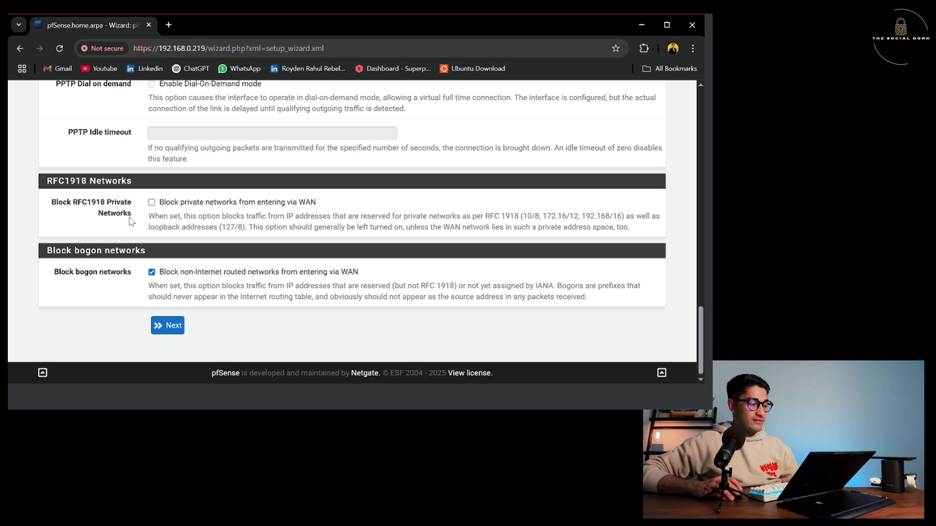
left_click(152, 272)
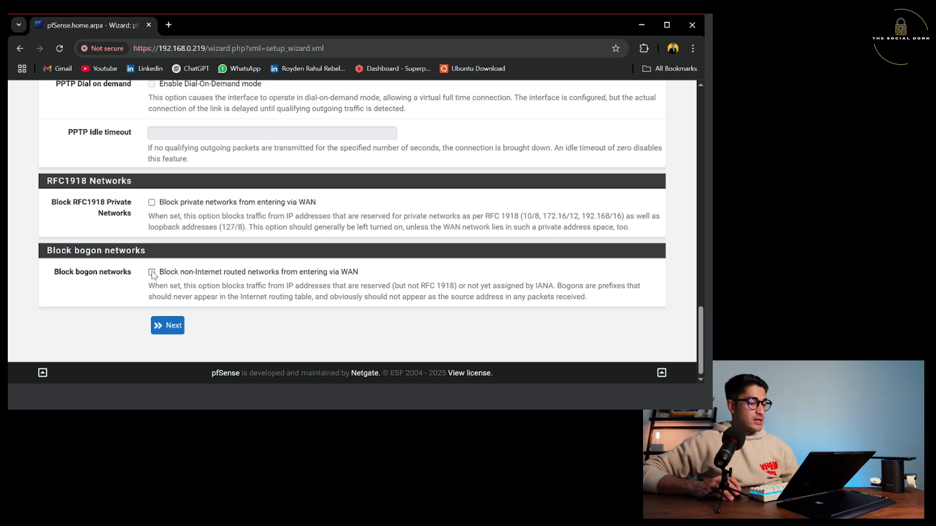
left_click(165, 327)
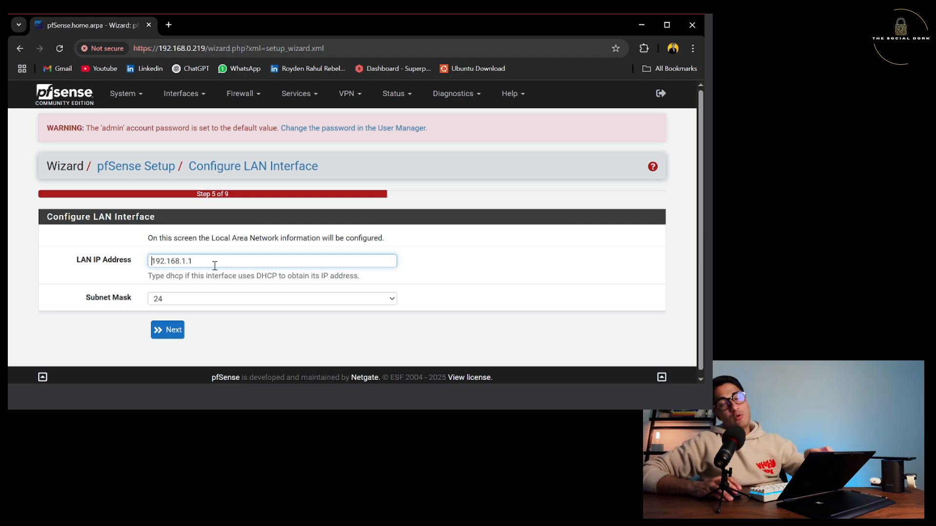
Keep the default LAN address and enter a new admin password twice.
left_click(166, 332)
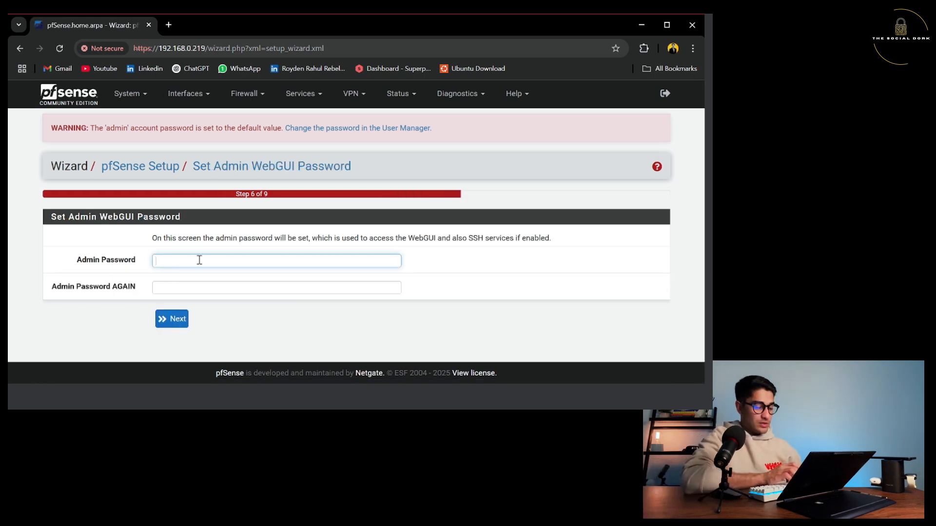
type("•••••••••")
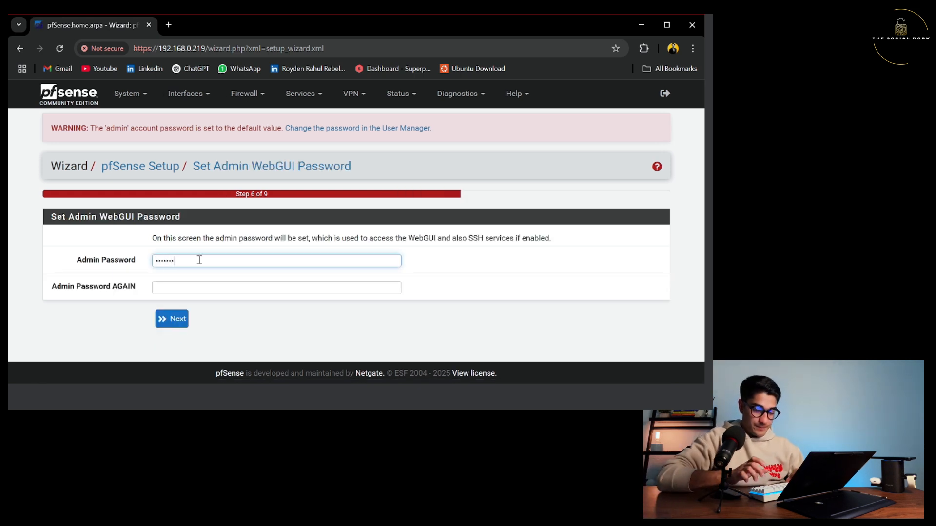
type("••")
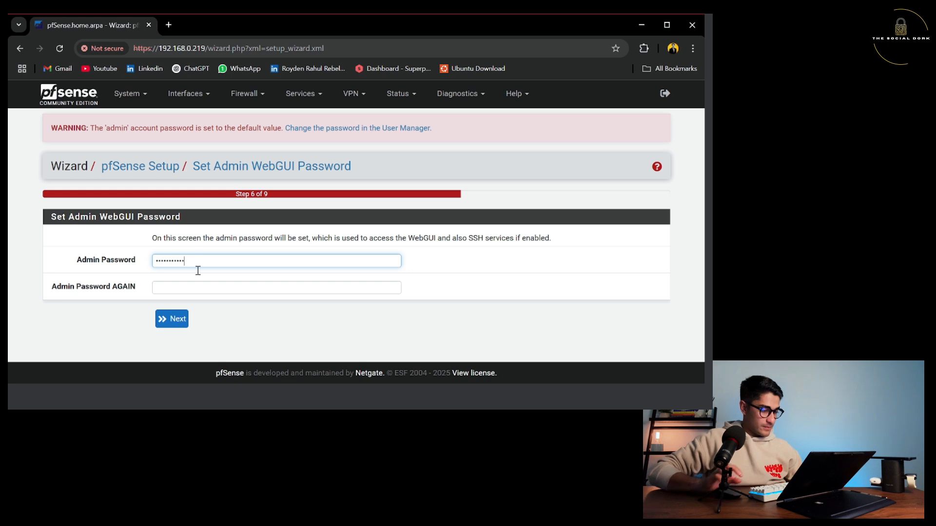
left_click(196, 288)
type("•••••••••")
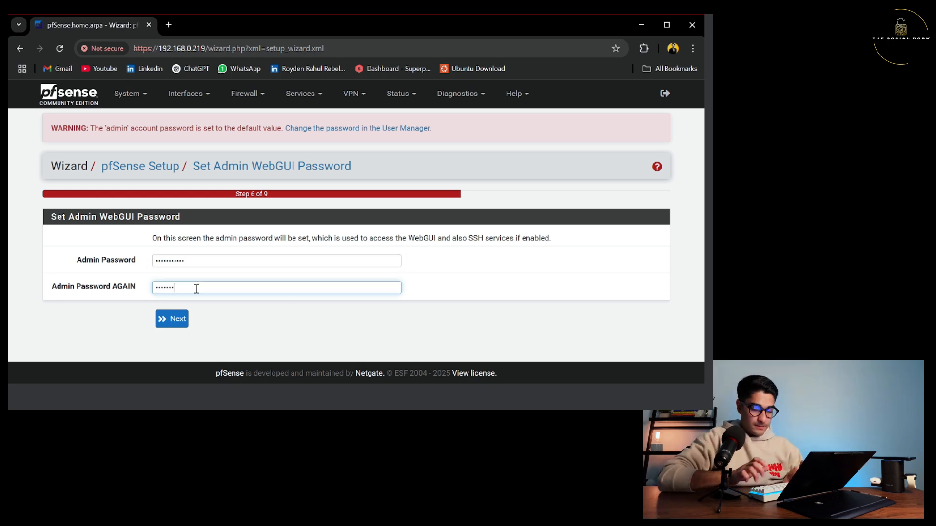
type("••")
left_click(173, 318)
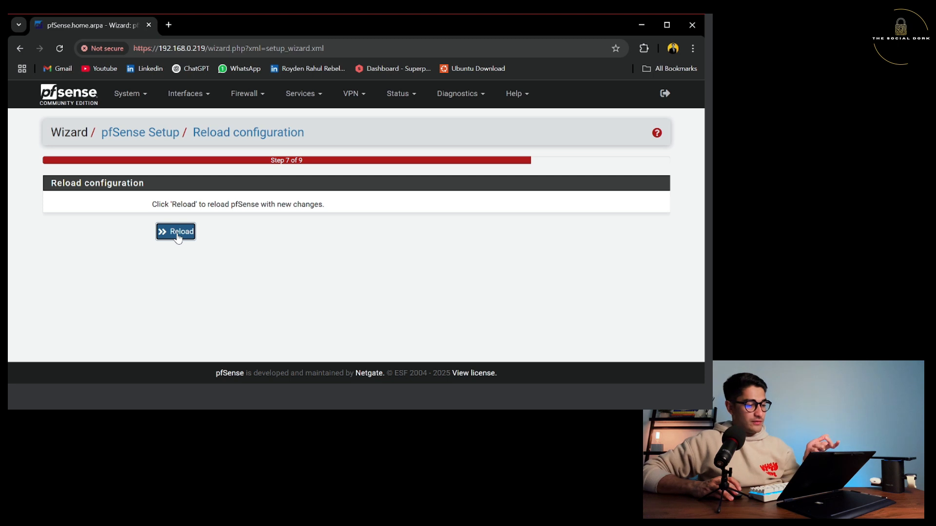
Reload the configuration, finish the wizard, and minimize Chrome to show the VM console.
left_click(177, 236)
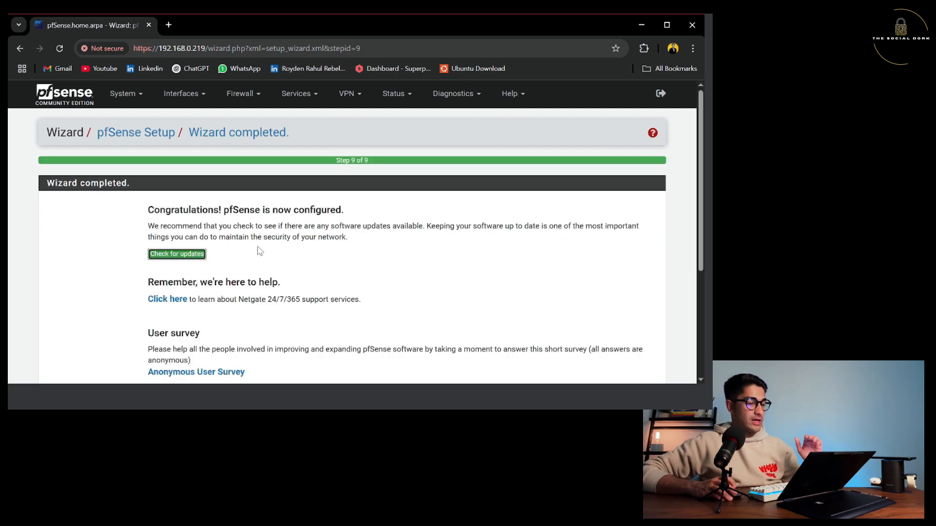
scroll(259, 251, "down", 4)
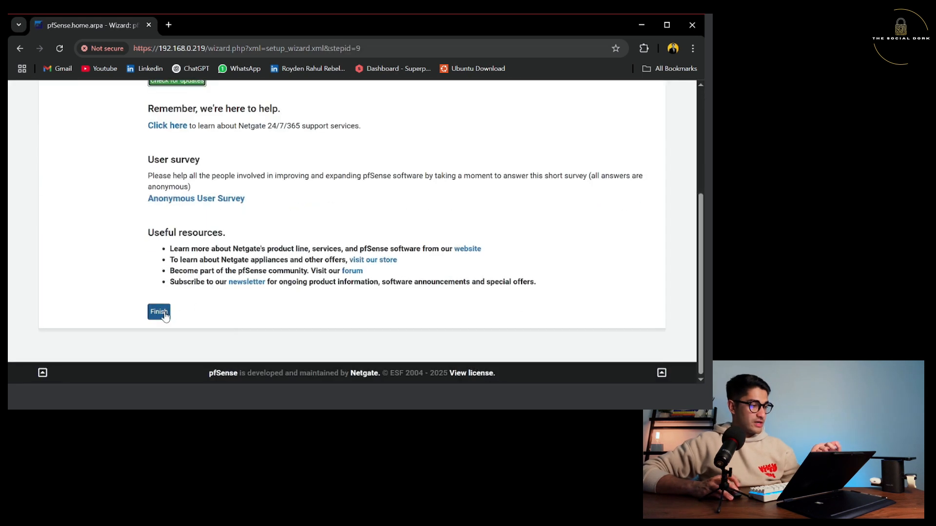
left_click(164, 316)
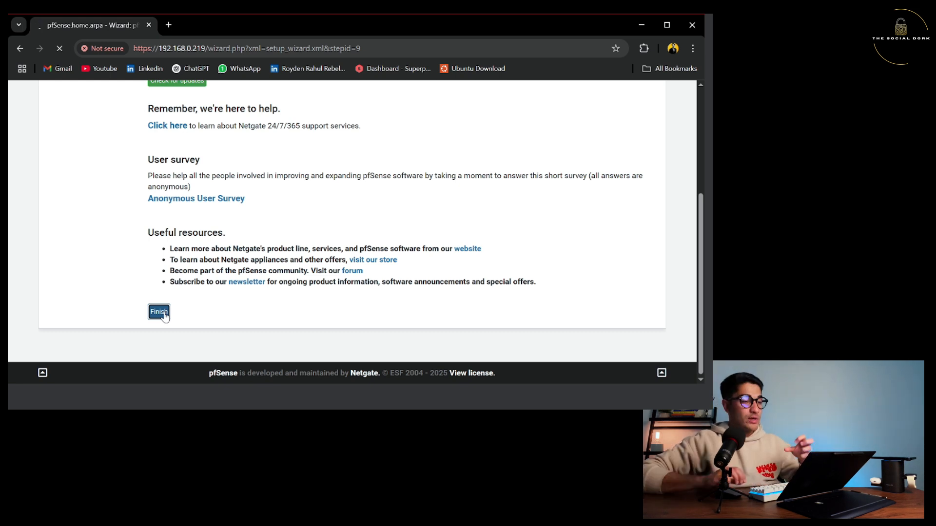
left_click(640, 25)
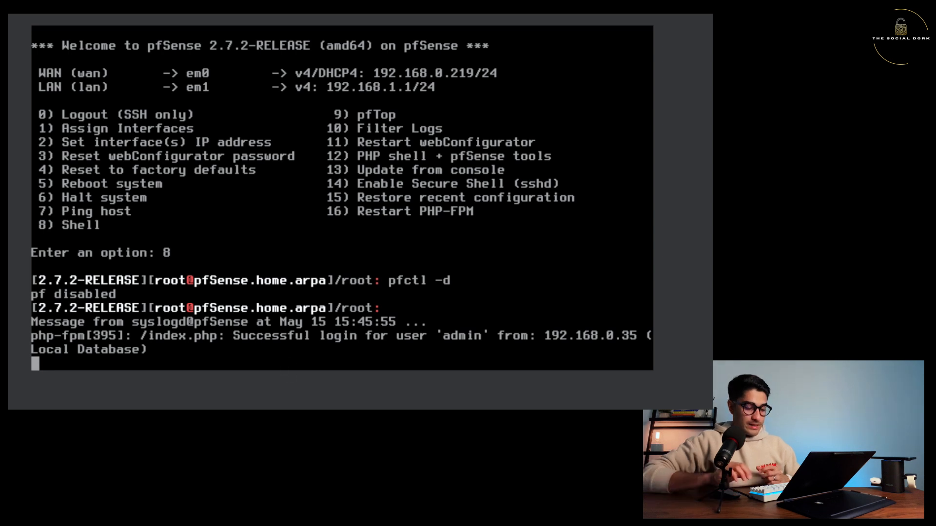
Run pfctl -d in the pfSense shell to disable the packet filter again.
key("Return")
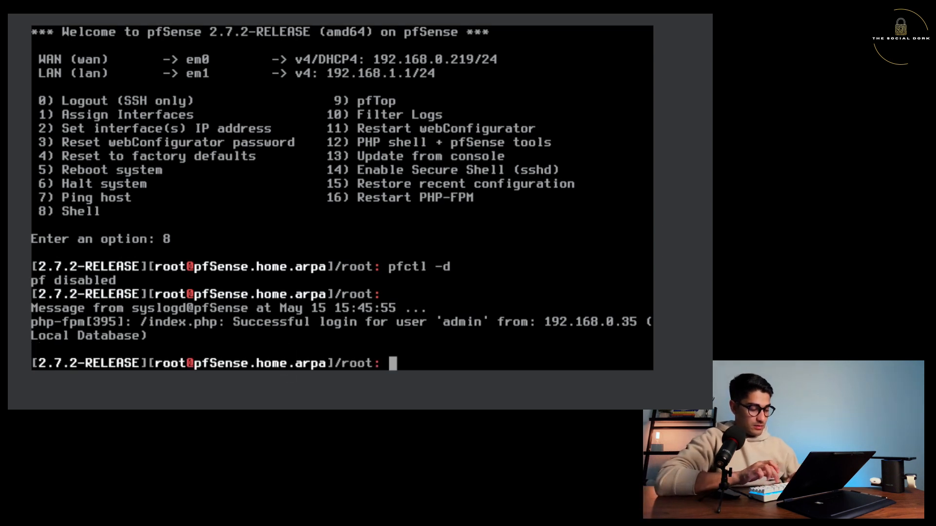
type("pfctl -d")
key("Return")
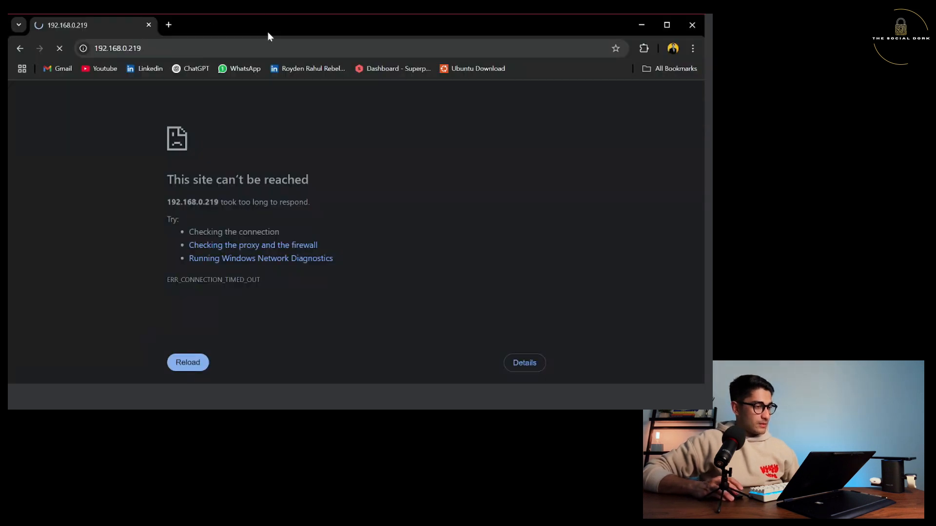
Reload 192.168.0.219 and open the WAN tab of Firewall > Rules.
left_click(209, 43)
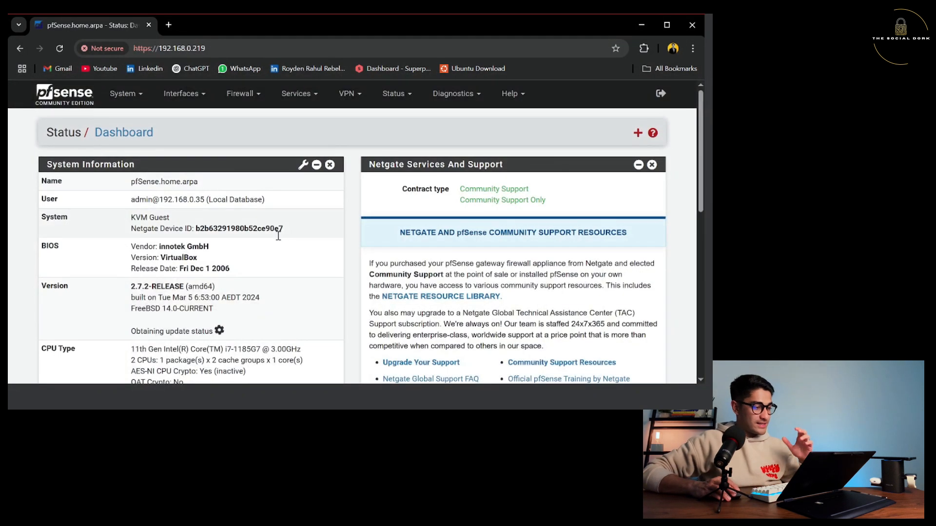
left_click(253, 95)
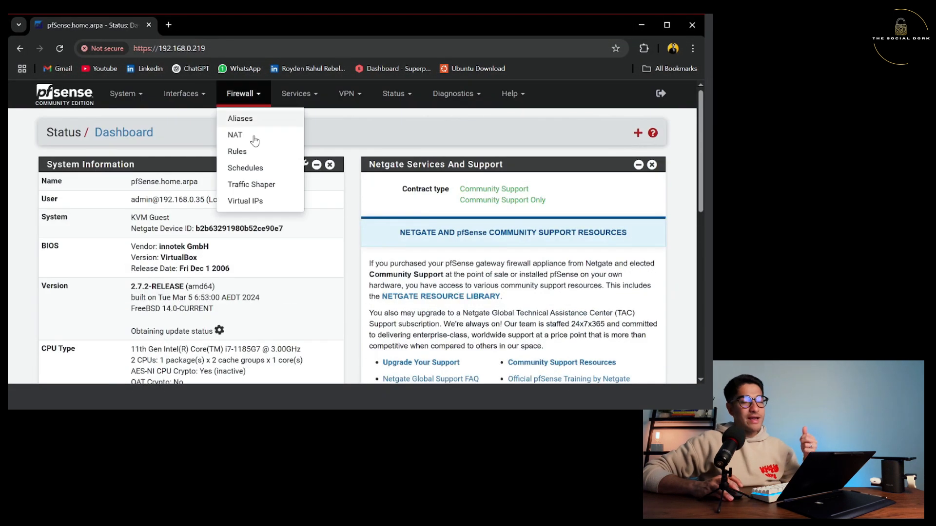
left_click(240, 149)
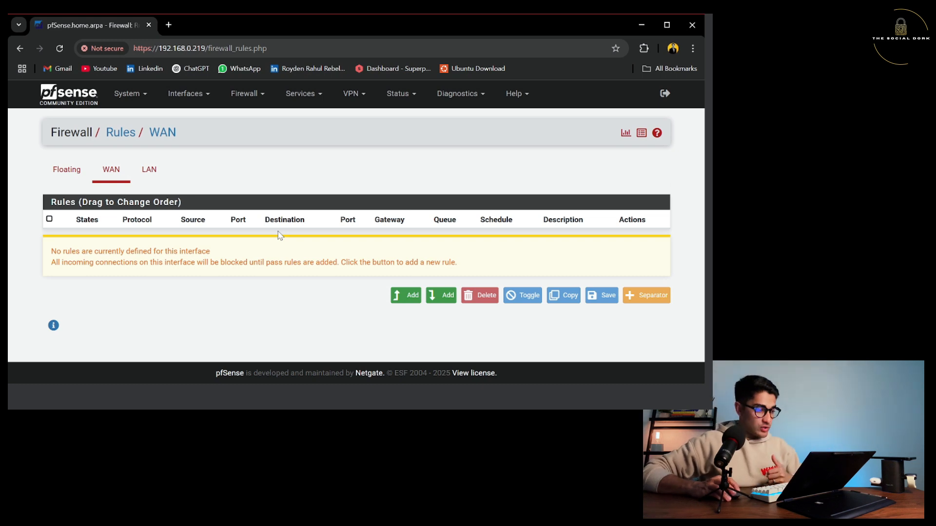
left_click(262, 100)
left_click(241, 156)
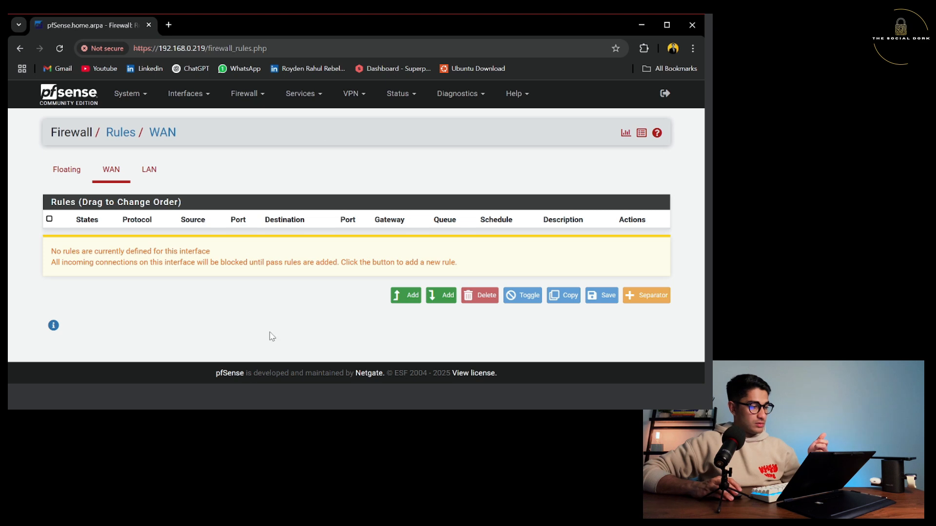
Add a new WAN rule with source network 192.168.0.0/24.
left_click(403, 296)
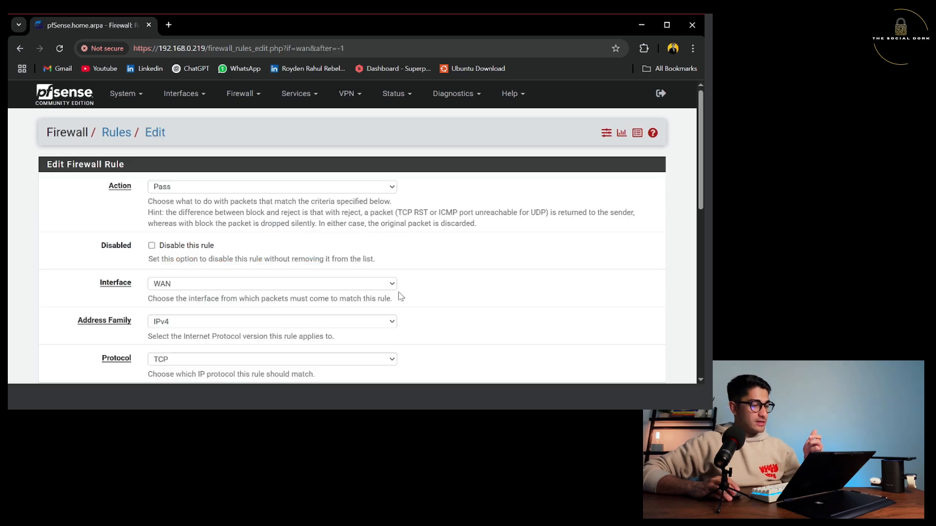
left_click(232, 188)
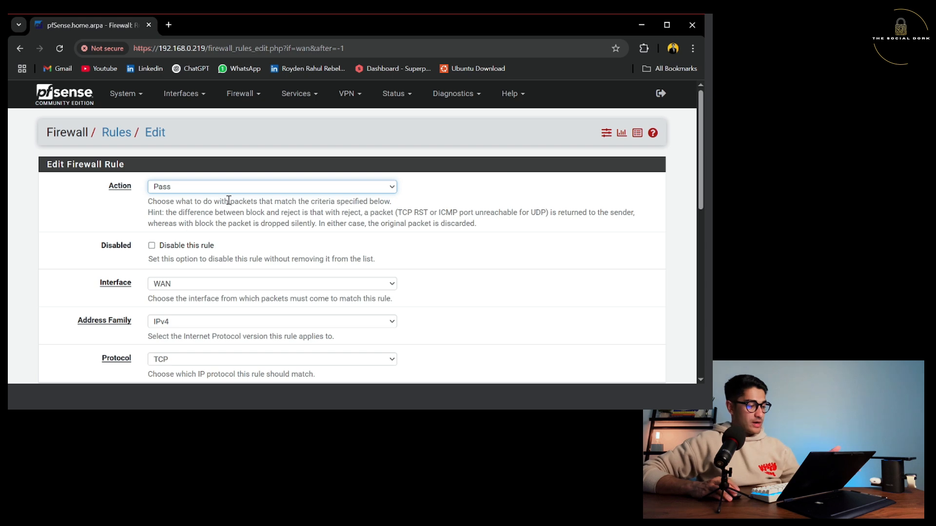
scroll(228, 201, "down", 5)
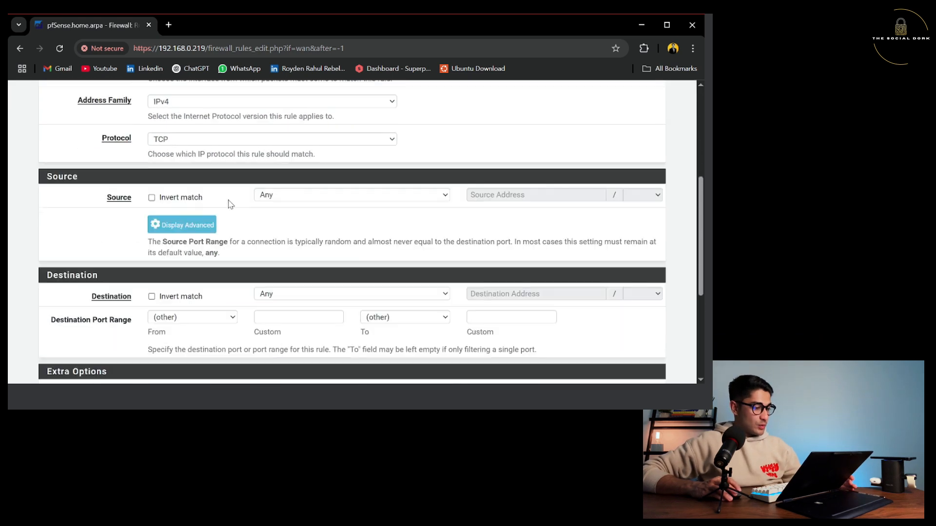
left_click(291, 195)
left_click(291, 225)
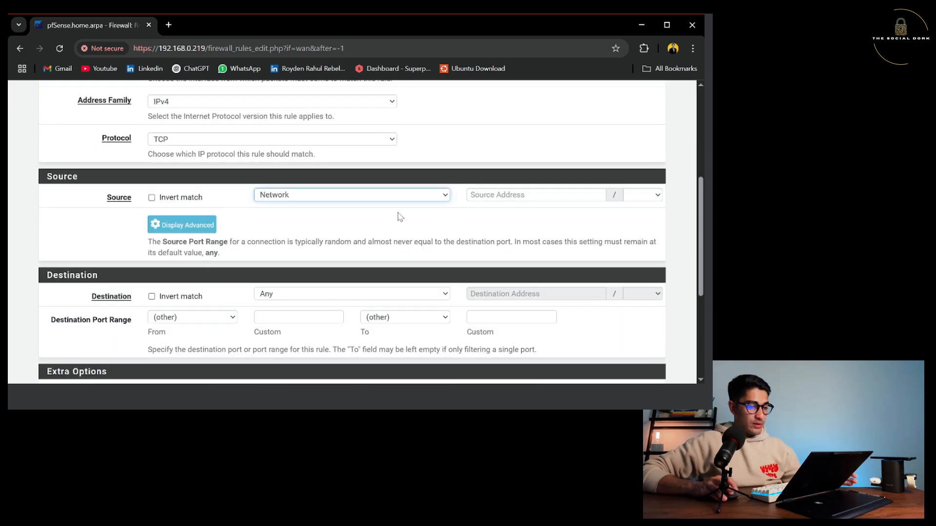
left_click(505, 194)
type("192")
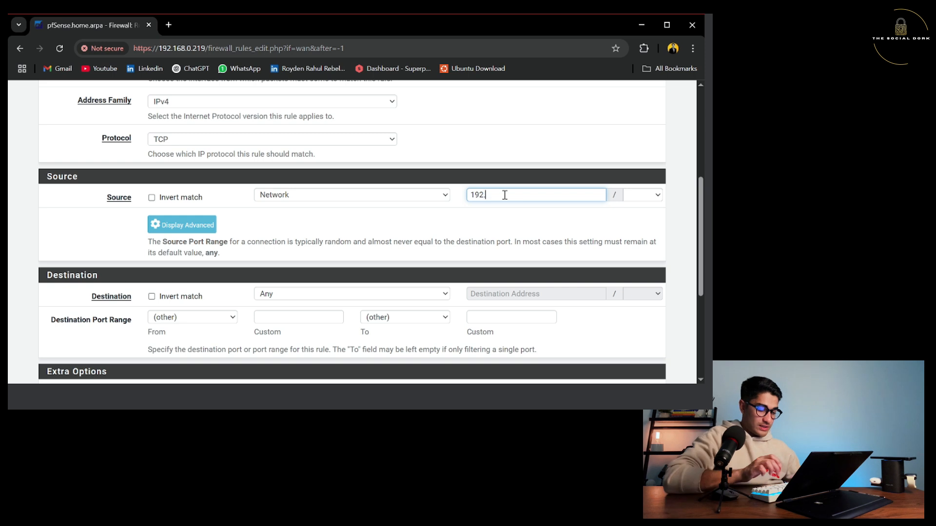
type(".168.0.0")
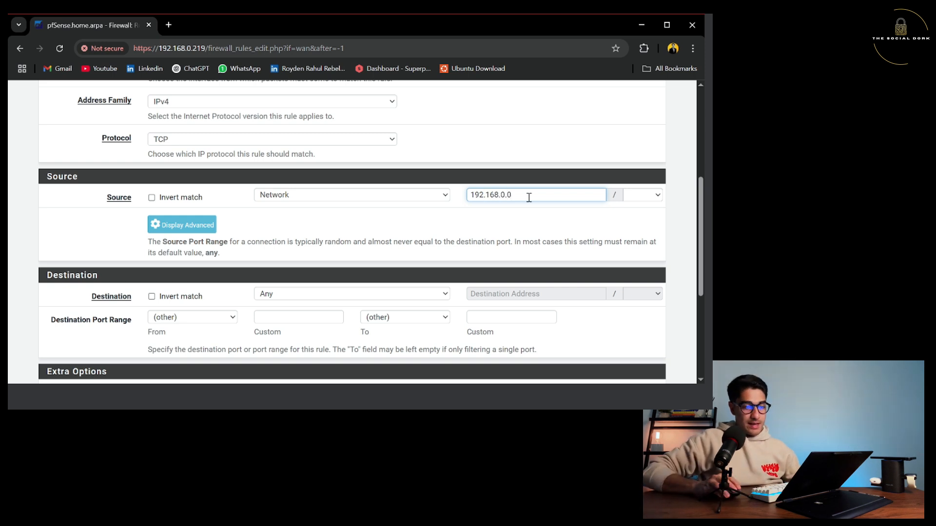
left_click(636, 196)
type("24")
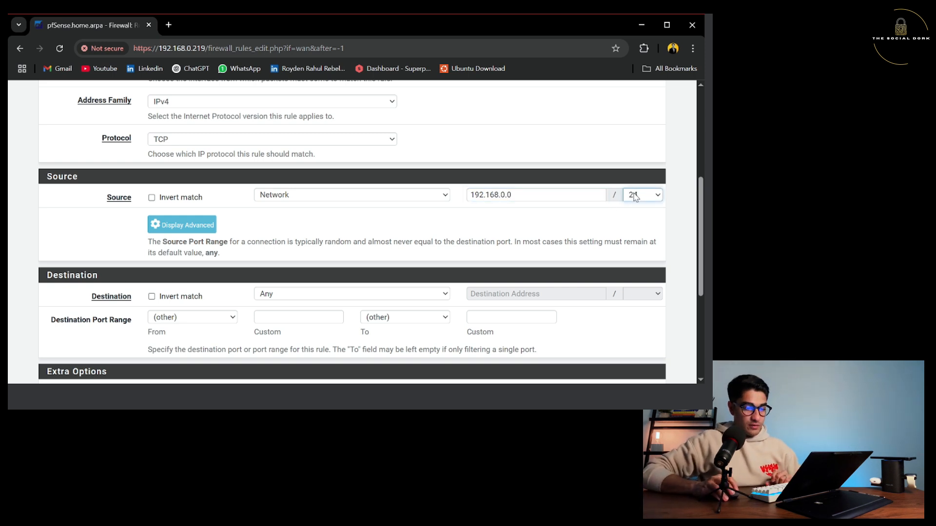
left_click(562, 227)
Set the destination to Address or Alias 192.168.0.219 and enable Log packets.
scroll(561, 230, "down", 2)
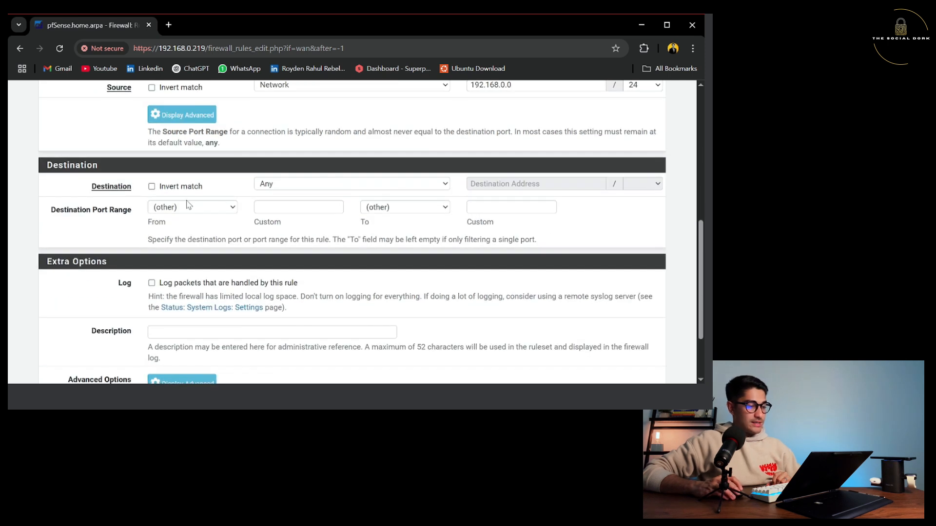
left_click(329, 188)
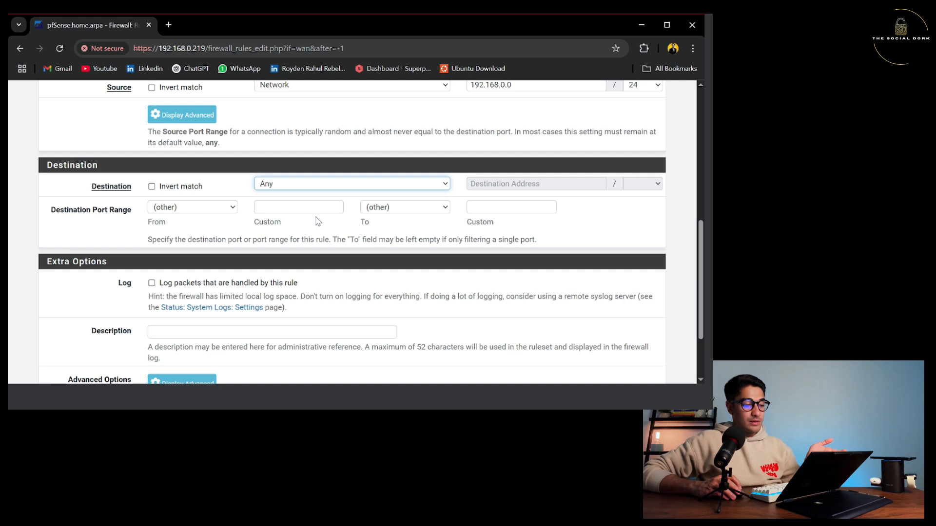
key("Down")
key("Down")
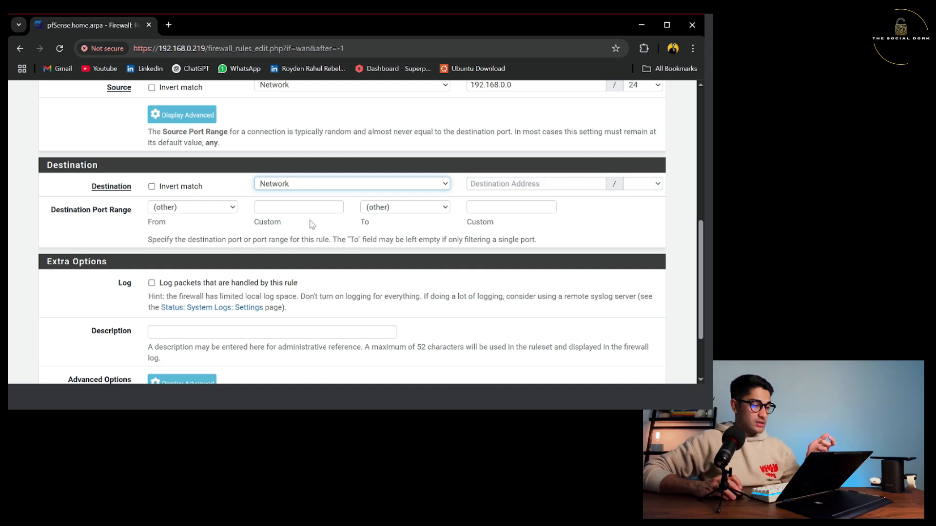
key("Up")
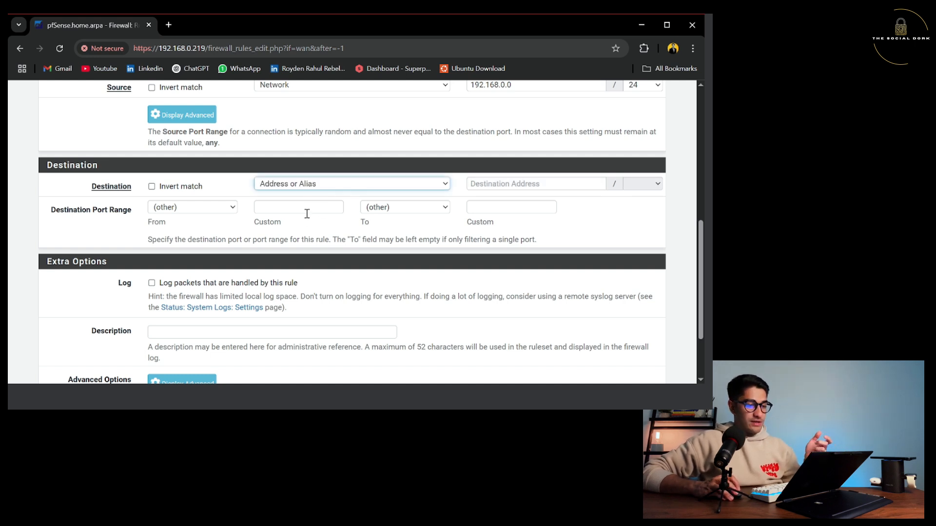
left_click(535, 183)
type("192.16")
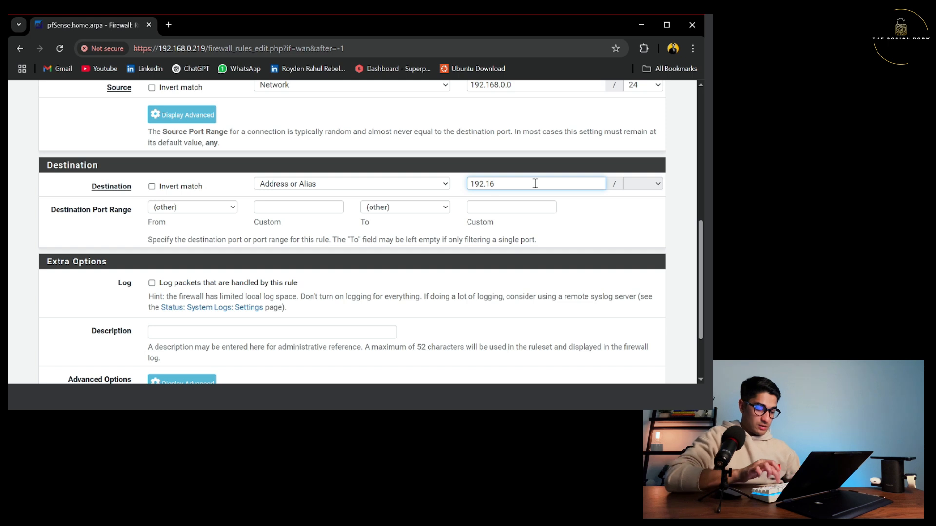
type("8.0.219")
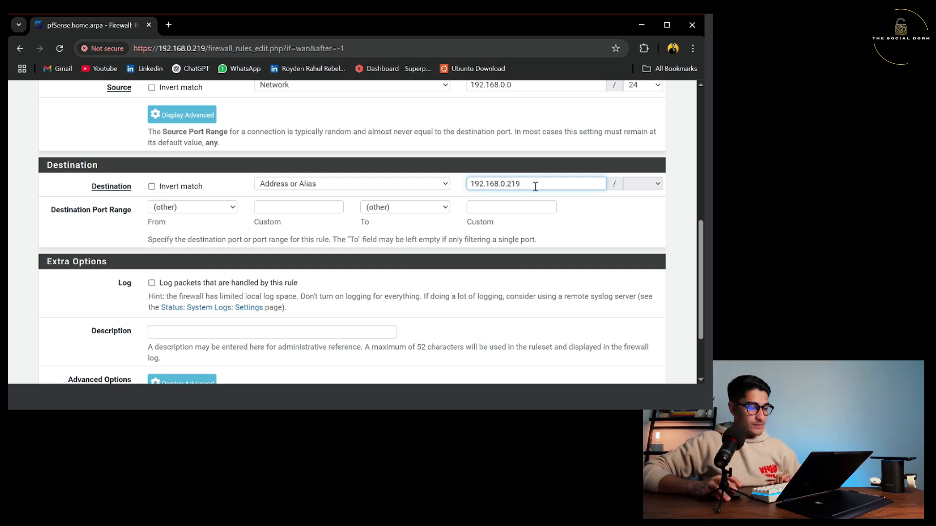
scroll(298, 207, "down", 2)
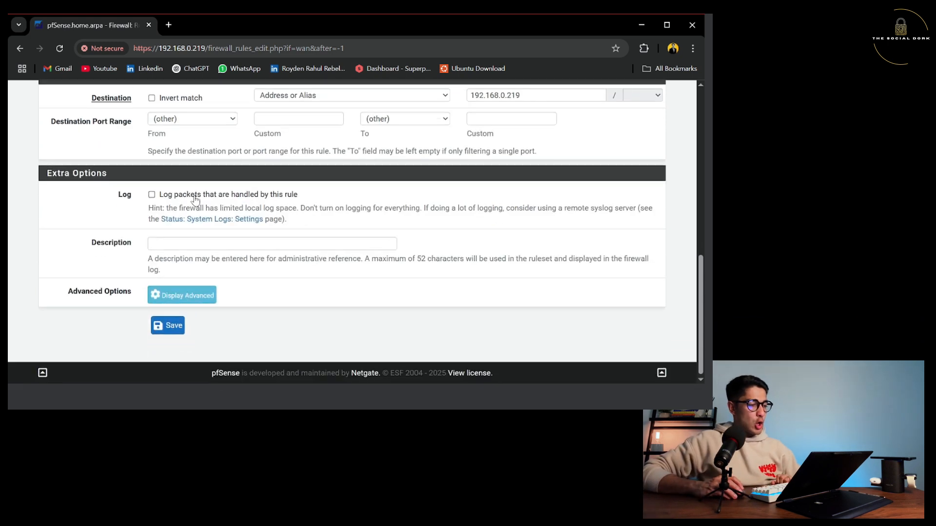
left_click(152, 195)
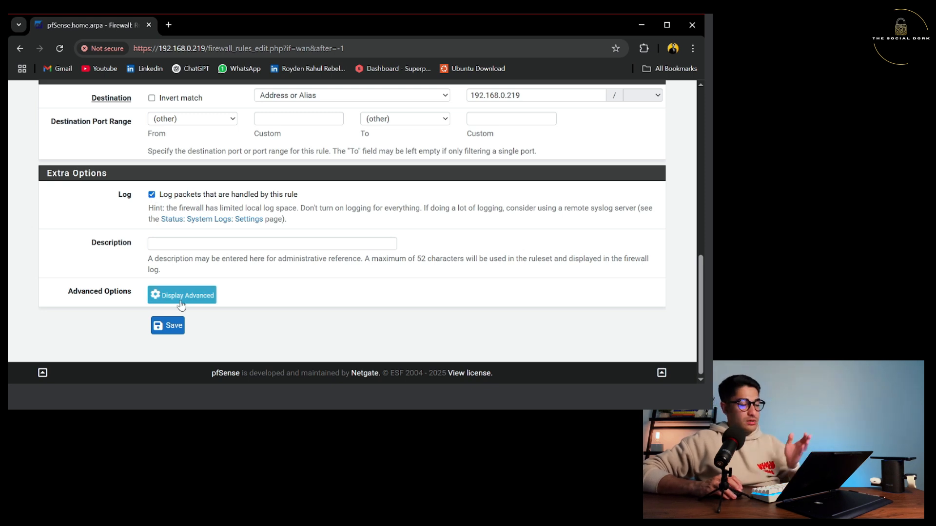
Save and apply the WAN rule from 192.168.0.0/24 to 192.168.0.219, then go to Interfaces > WAN.
left_click(166, 327)
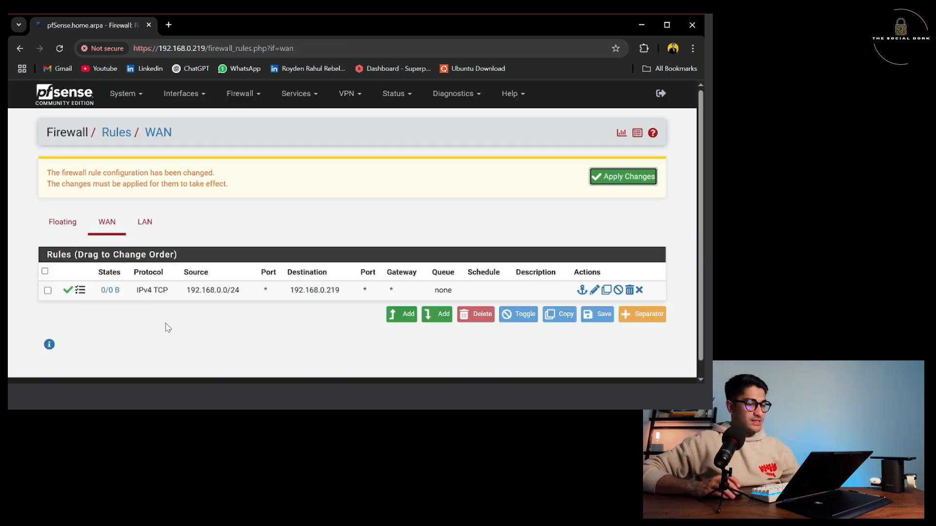
left_click(619, 175)
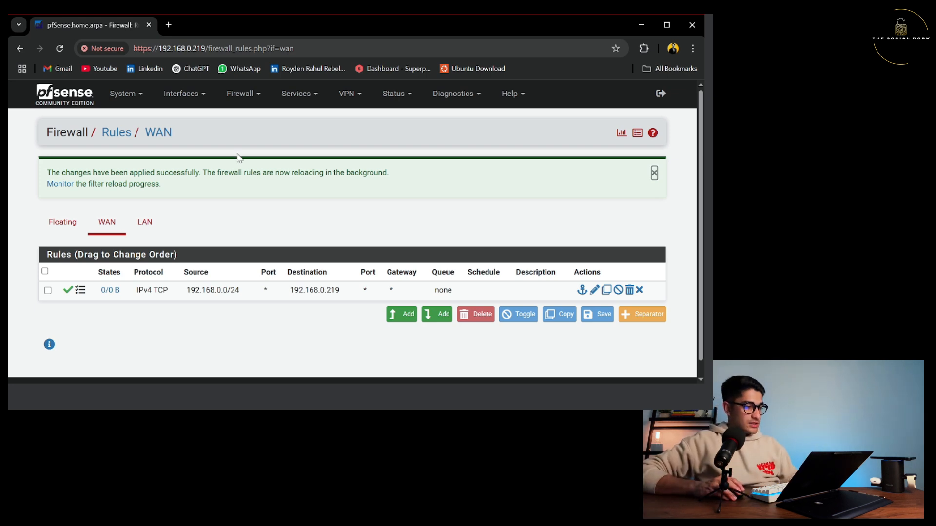
left_click(246, 97)
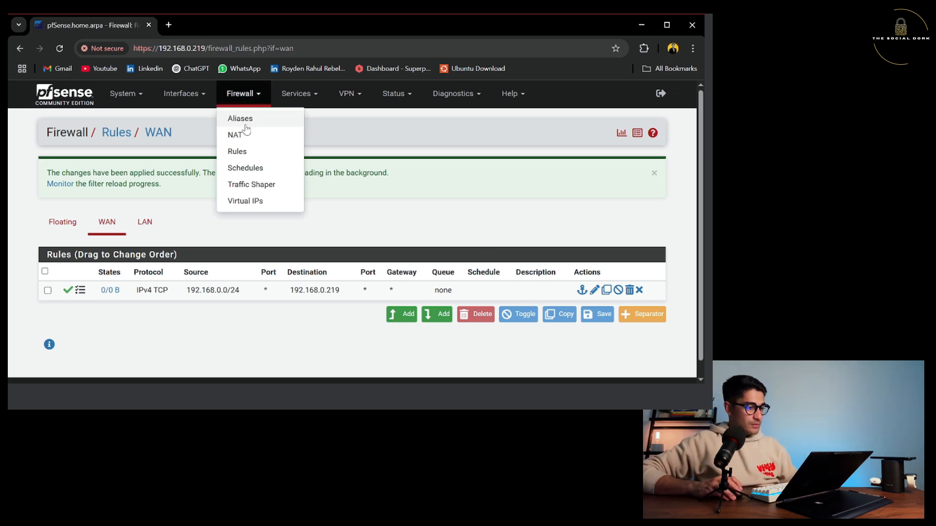
left_click(246, 154)
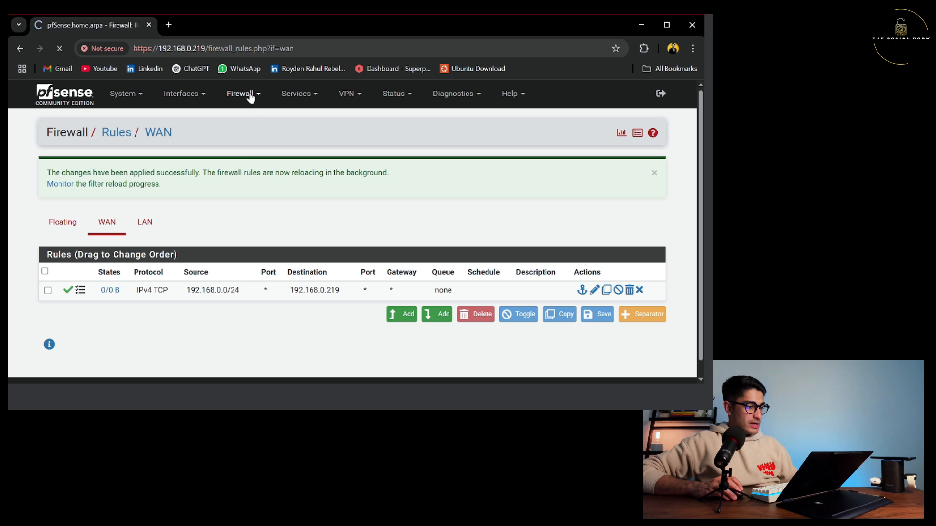
left_click(192, 96)
left_click(186, 149)
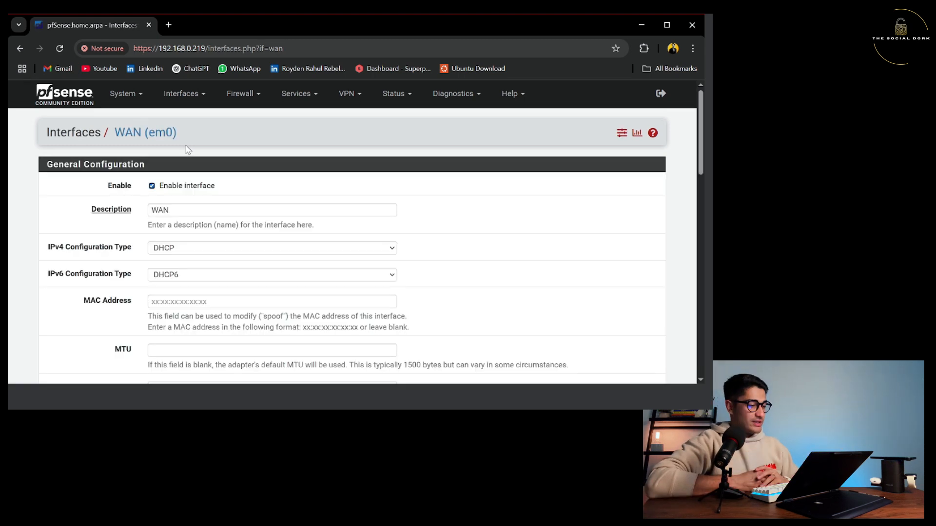
From the WAN rules list, view the three connection states matched by the new rule.
scroll(330, 182, "down", 8)
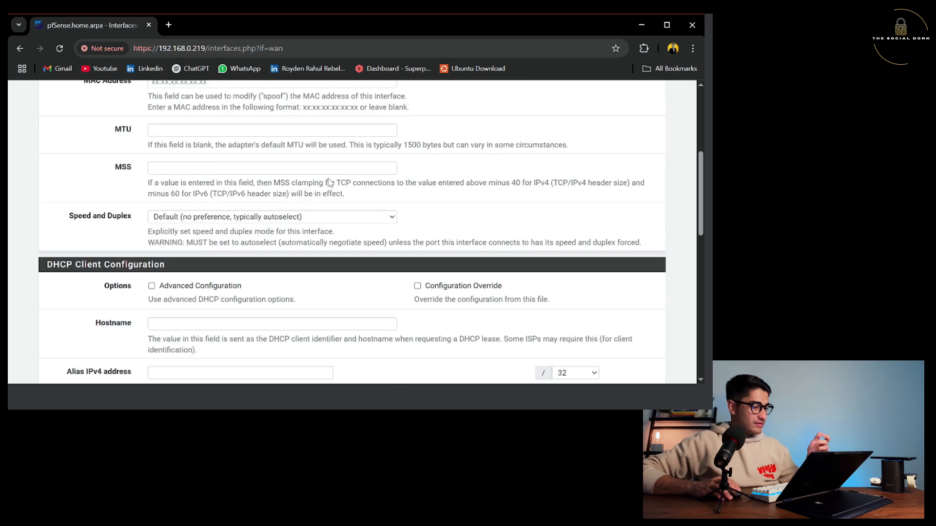
scroll(330, 182, "up", 8)
left_click(266, 97)
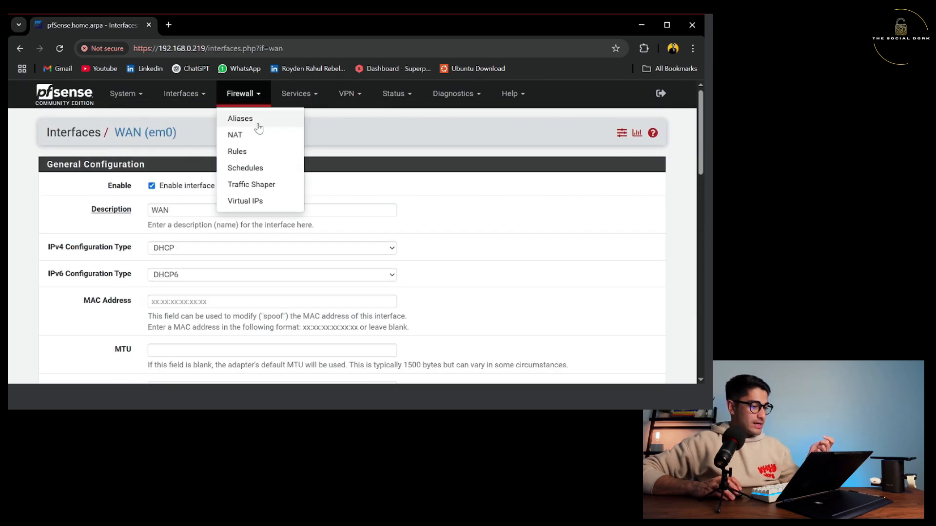
left_click(251, 152)
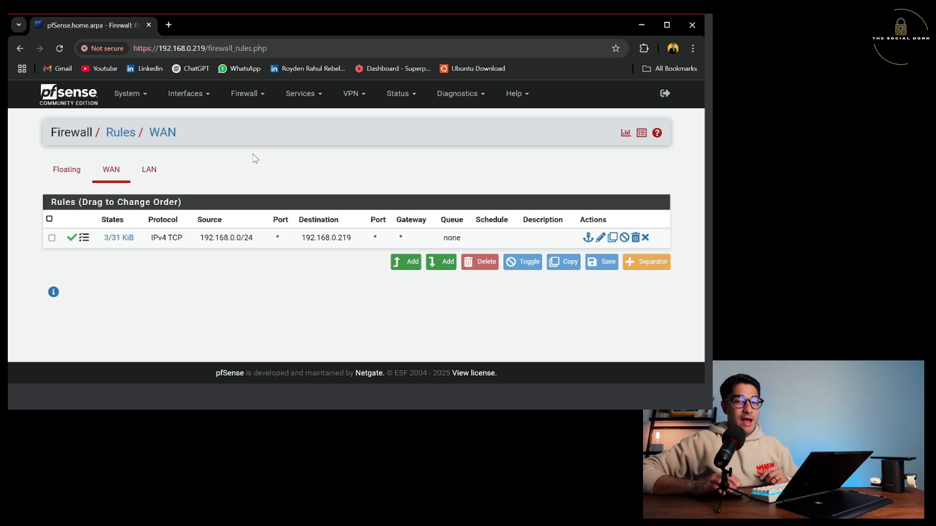
left_click(112, 242)
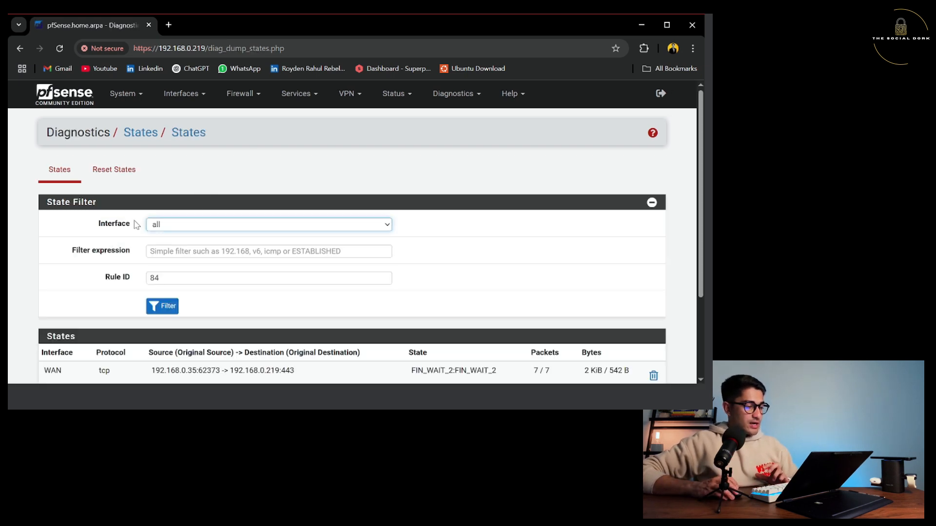
scroll(138, 223, "down", 3)
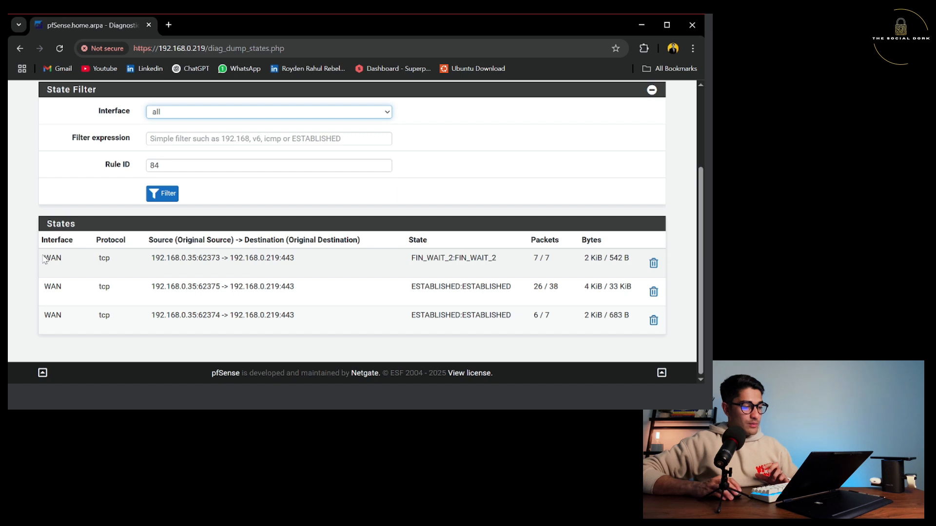
left_click_drag(44, 258, 638, 335)
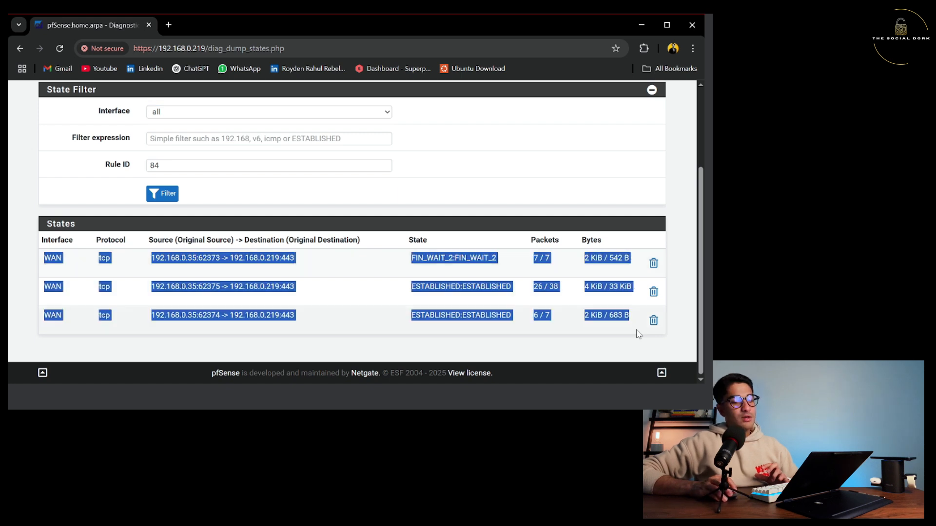
left_click(673, 338)
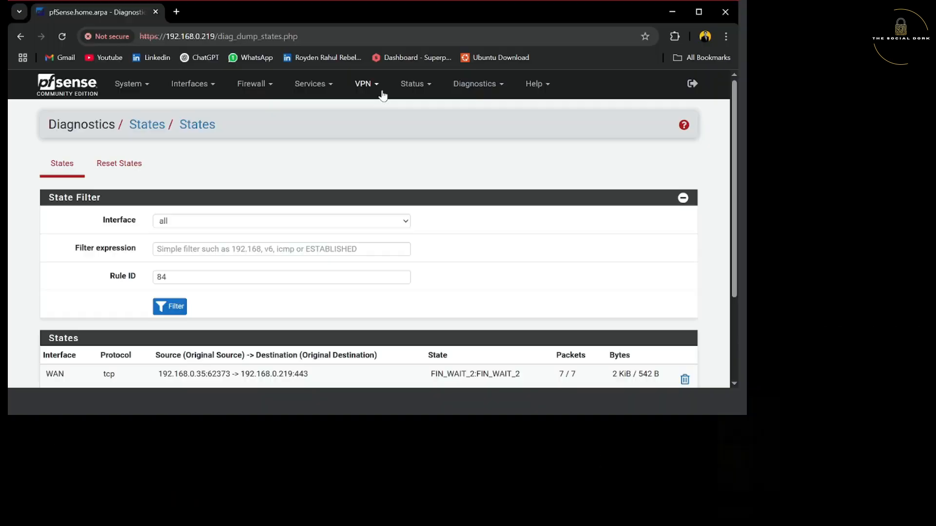
Open the LAN DHCP server page, check its subnet range, and select the first DNS Servers field.
left_click(326, 87)
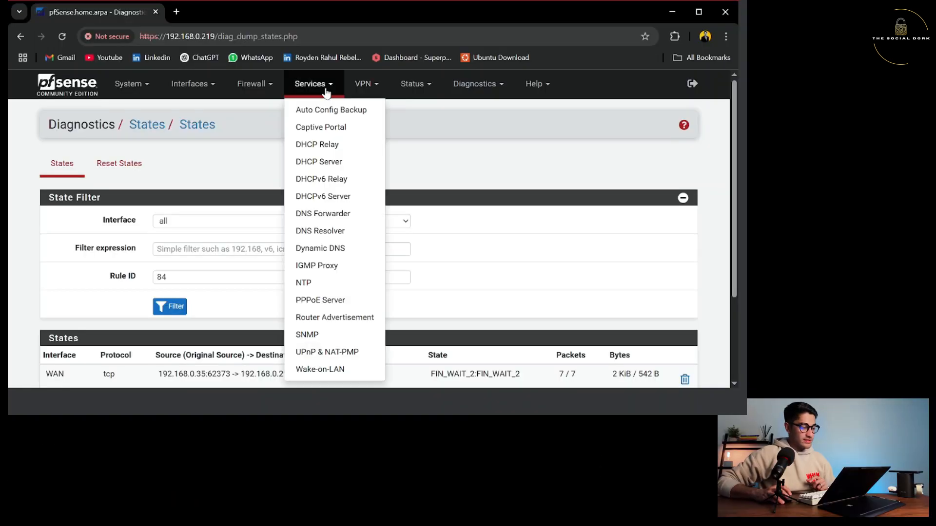
left_click(314, 161)
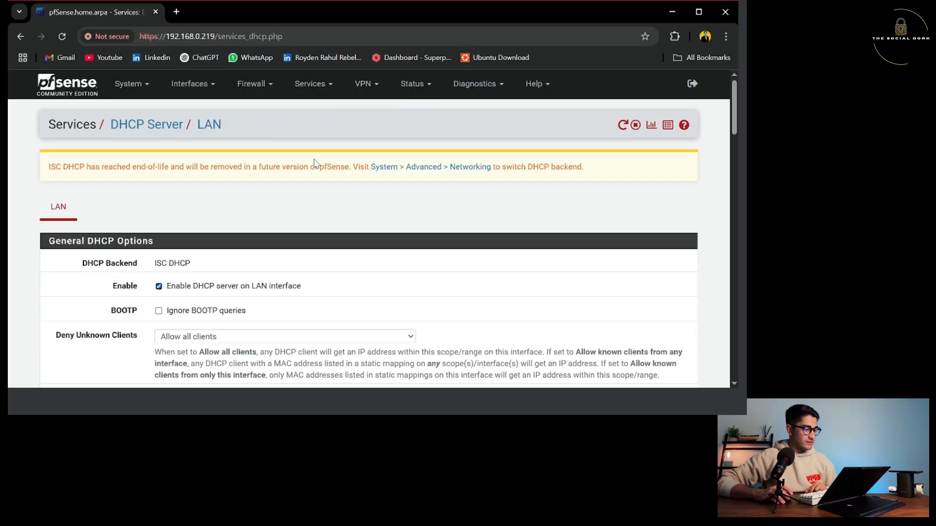
scroll(314, 162, "down", 3)
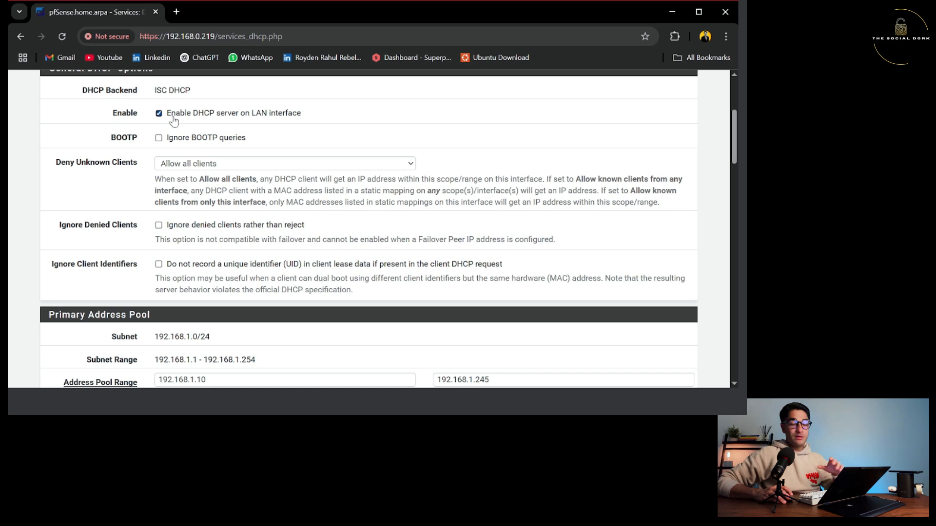
scroll(213, 168, "down", 1)
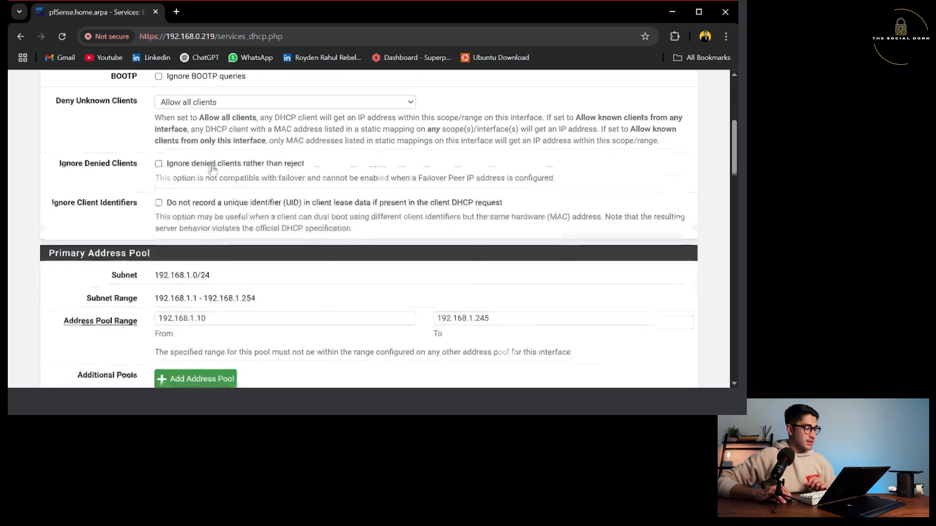
scroll(213, 168, "down", 2)
left_click_drag(159, 165, 230, 167)
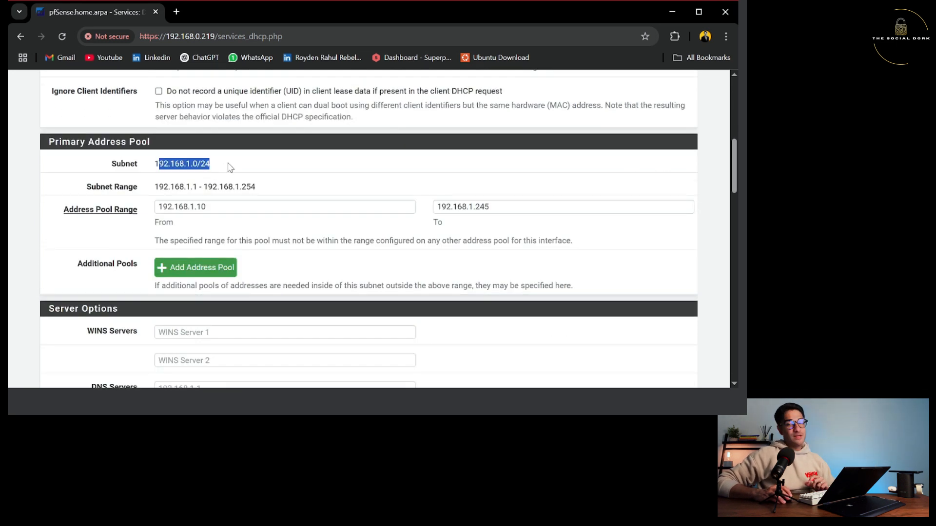
left_click(230, 167)
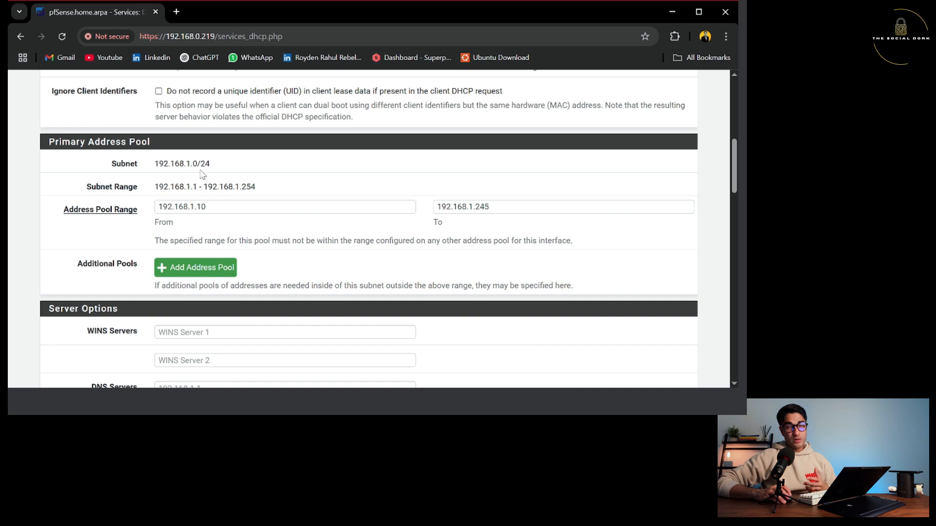
triple_click(177, 196)
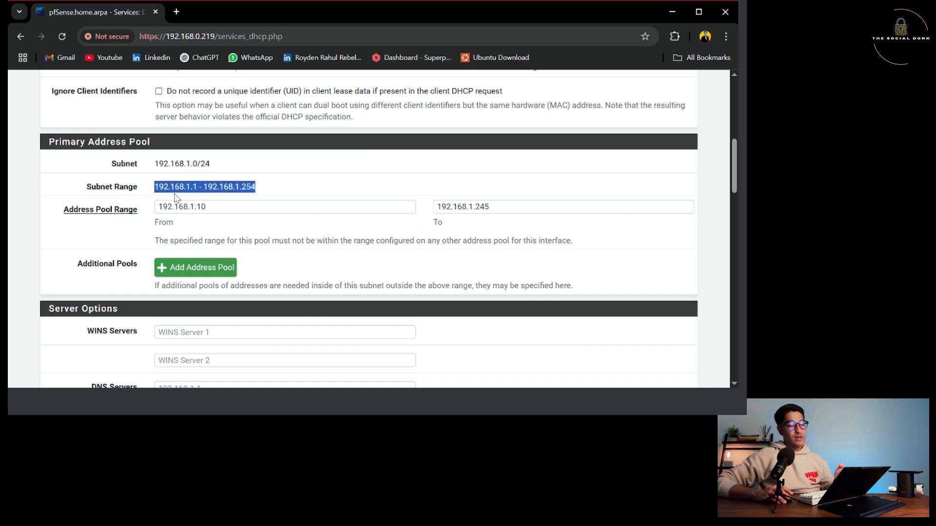
scroll(176, 197, "down", 2)
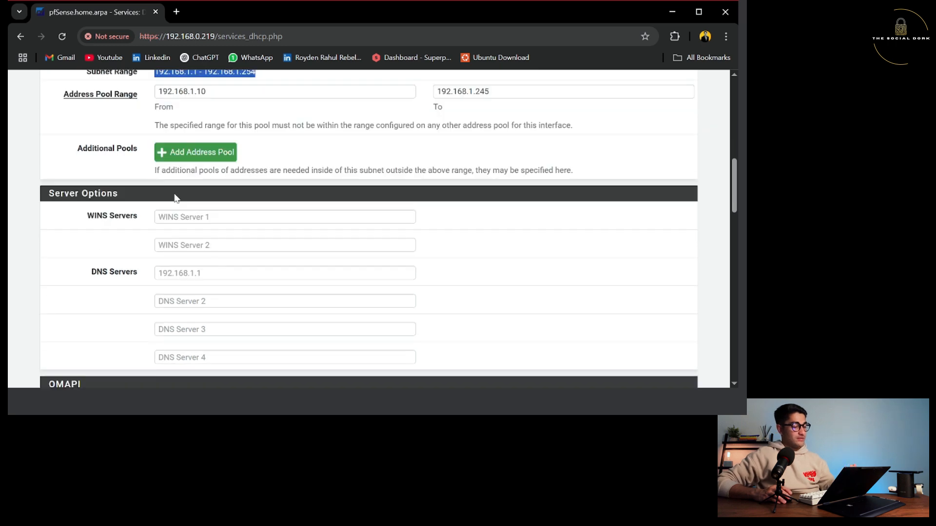
scroll(176, 197, "down", 2)
left_click(205, 158)
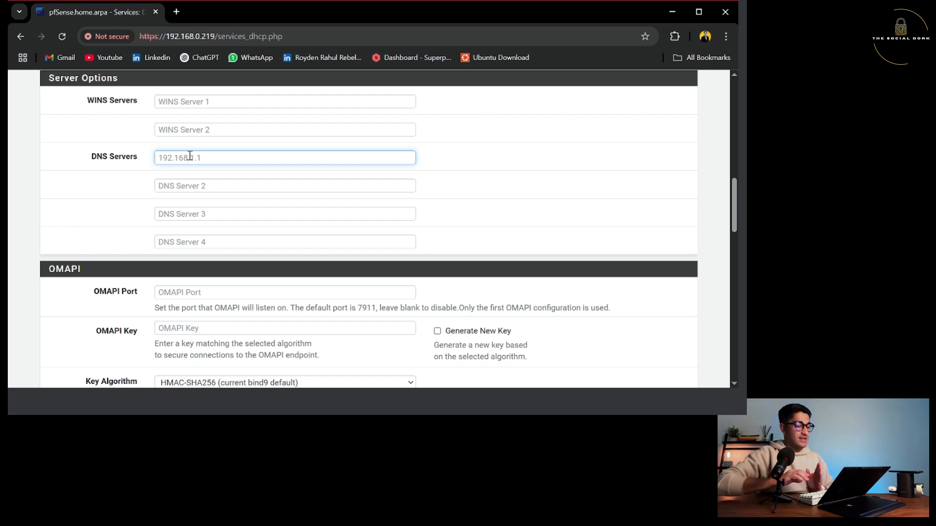
Set the LAN DHCP DNS server to 192.168.0.1, then save and apply the changes.
left_click(233, 183)
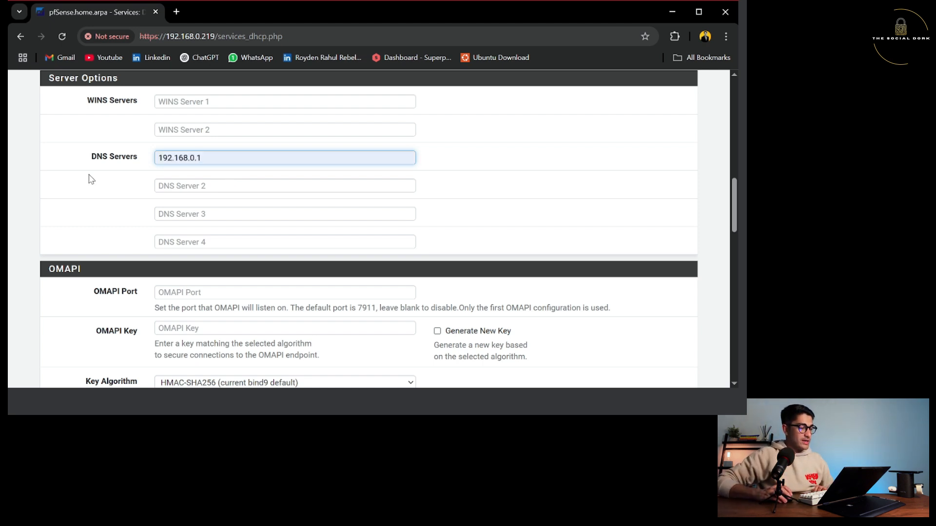
scroll(204, 211, "down", 2)
scroll(204, 211, "down", 15)
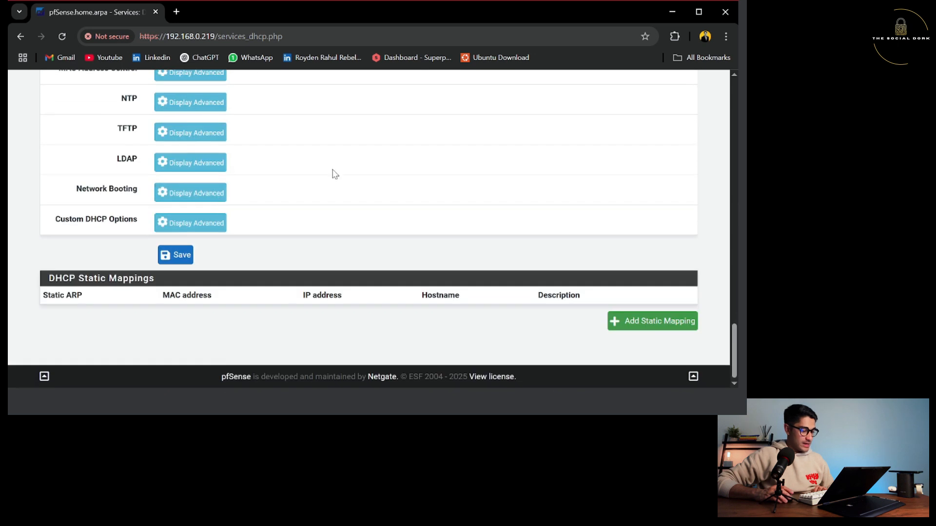
left_click(183, 254)
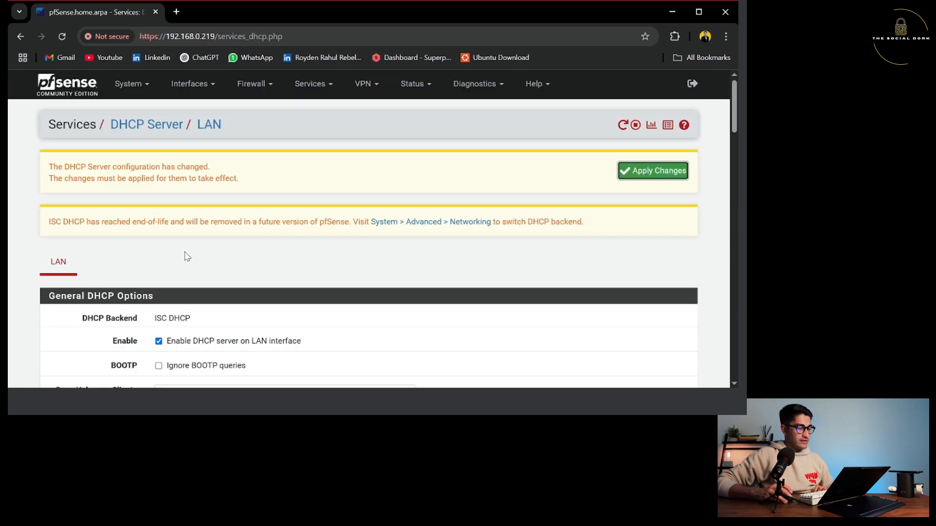
left_click(667, 177)
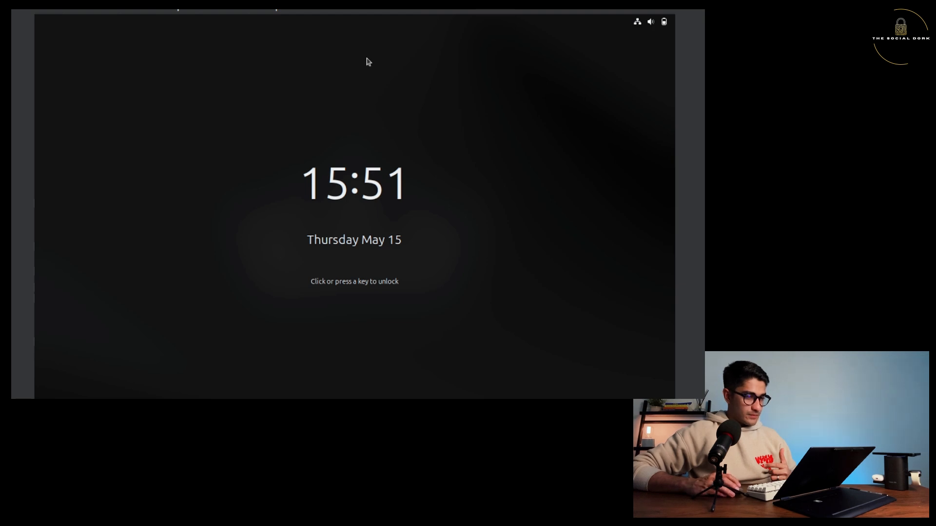
Unlock the Ubuntu desktop by entering the account password.
left_click(359, 155)
type("•••••••")
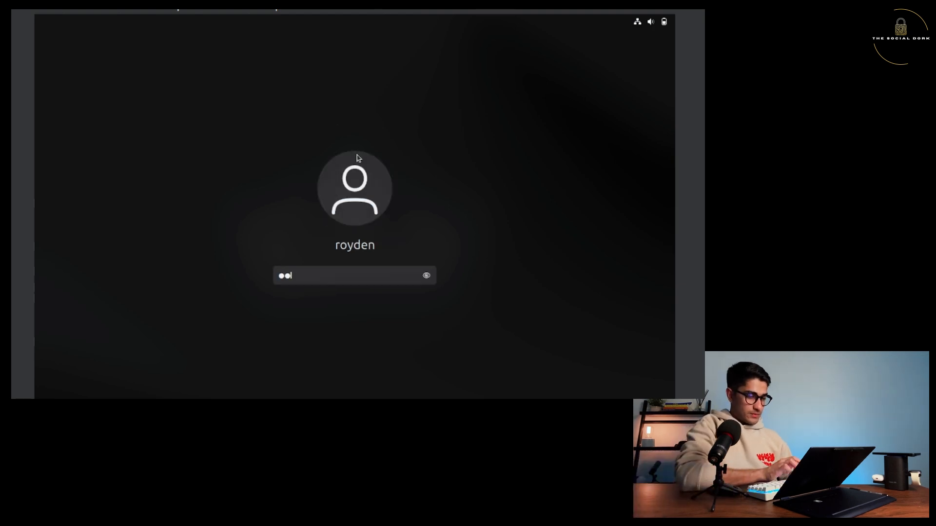
key("Caps_Lock")
type("•••••")
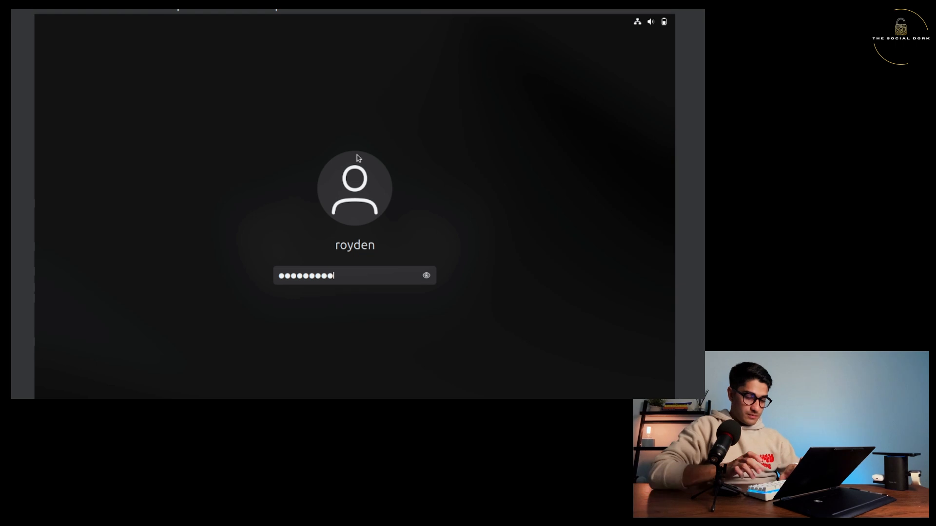
key("Return")
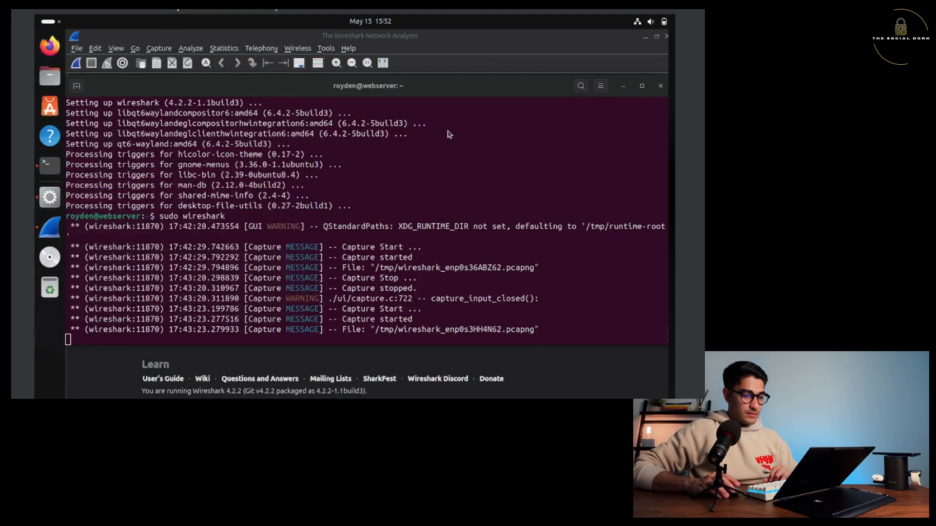
Minimize Wireshark, reposition the terminal, and start a new terminal tab.
left_click(423, 257)
left_click_drag(478, 91, 383, 79)
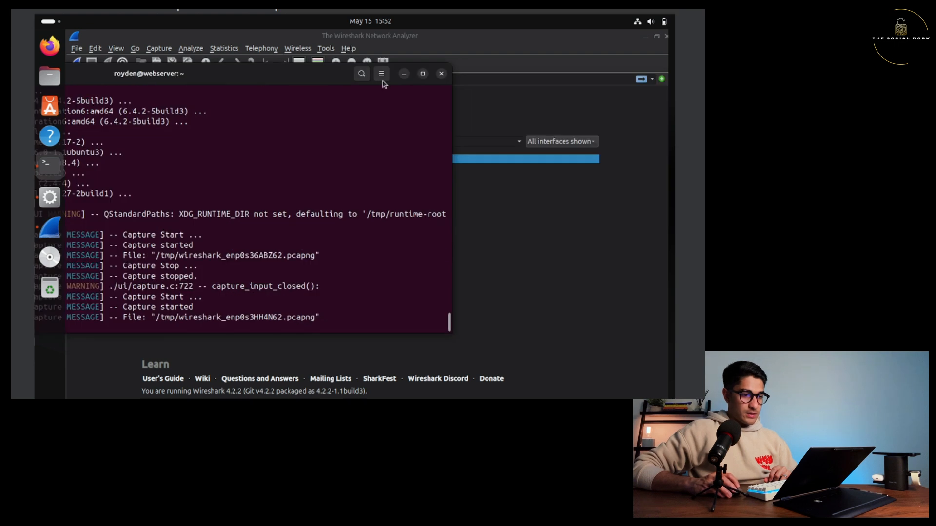
left_click(408, 73)
left_click(225, 48)
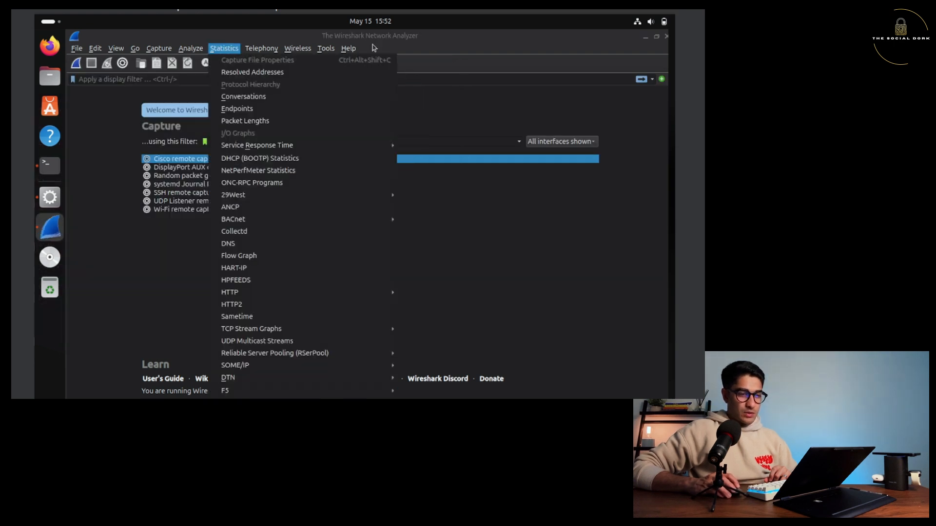
left_click(645, 42)
left_click(645, 40)
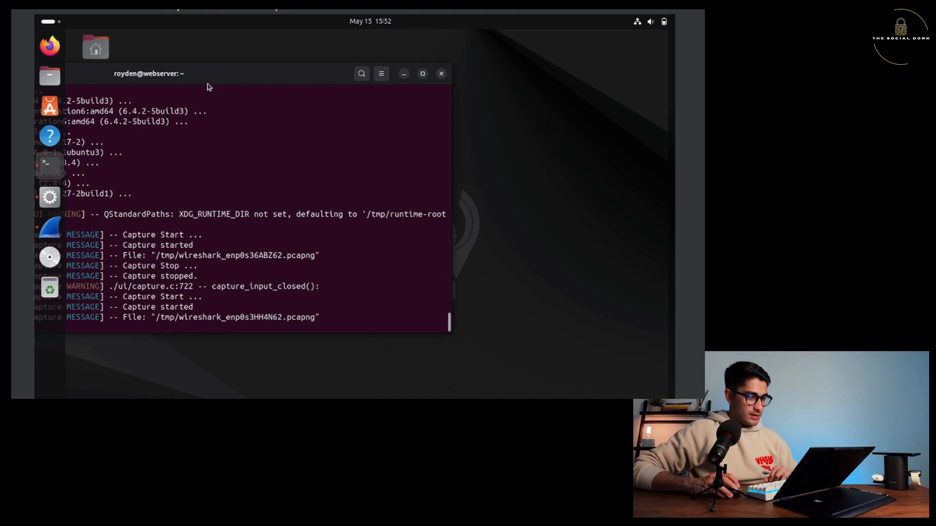
left_click_drag(214, 76, 402, 68)
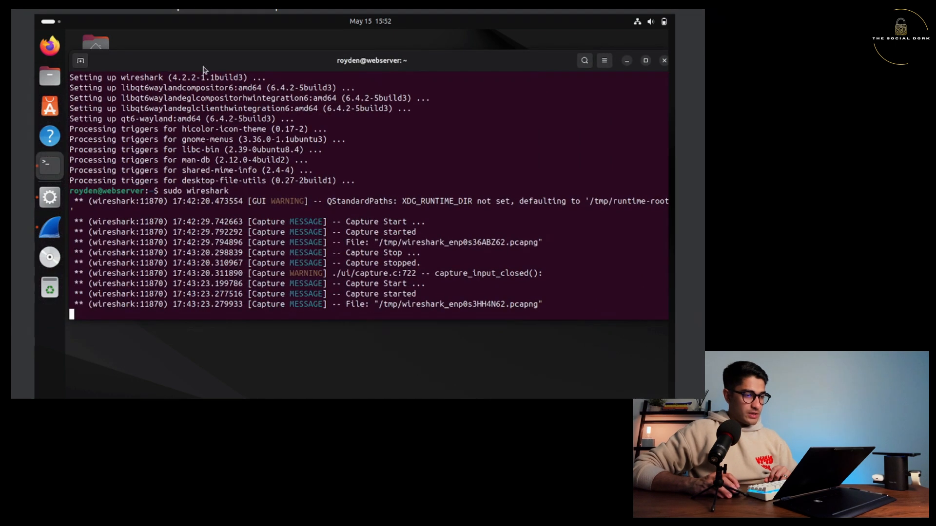
left_click(80, 61)
Run ifconfig to confirm enp0s3 has 192.168.1.100/255.255.255.0, then type ping 8.8.8.8.
type("ifconfig")
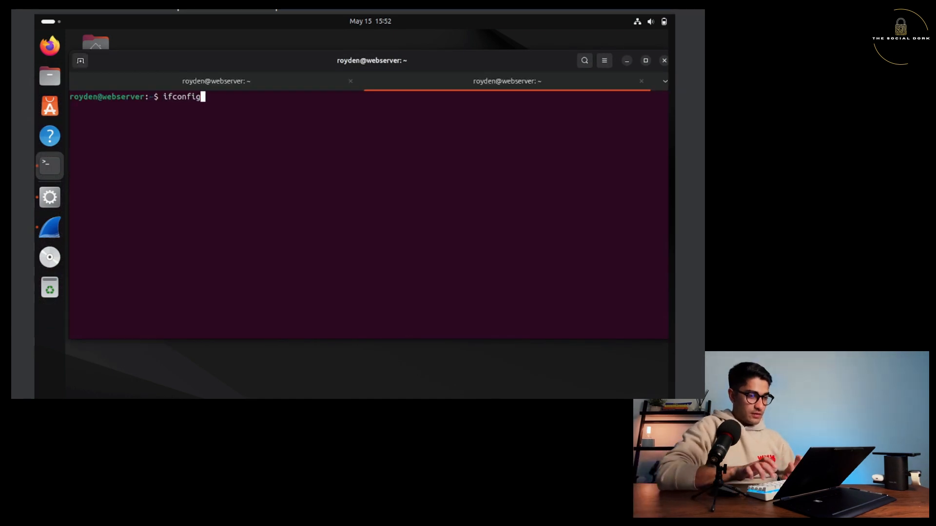
key("Return")
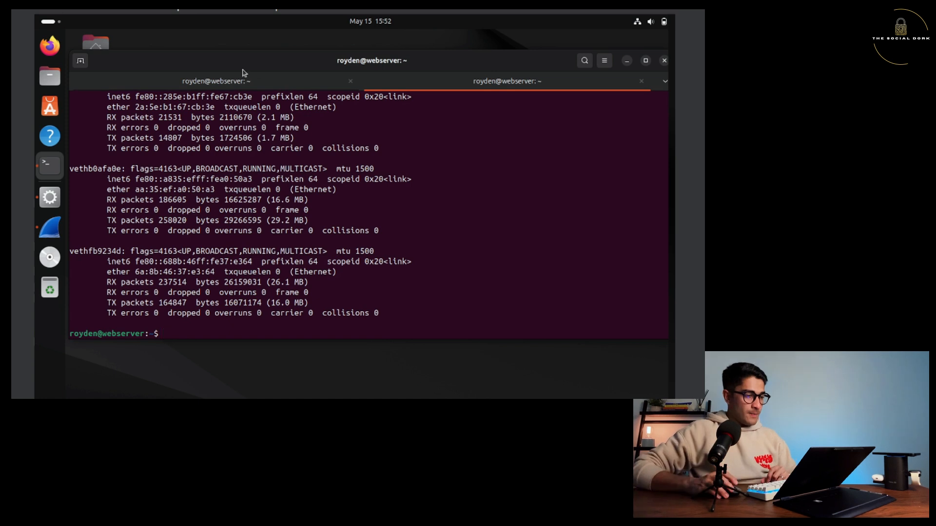
scroll(199, 213, "up", 10)
scroll(199, 213, "up", 12)
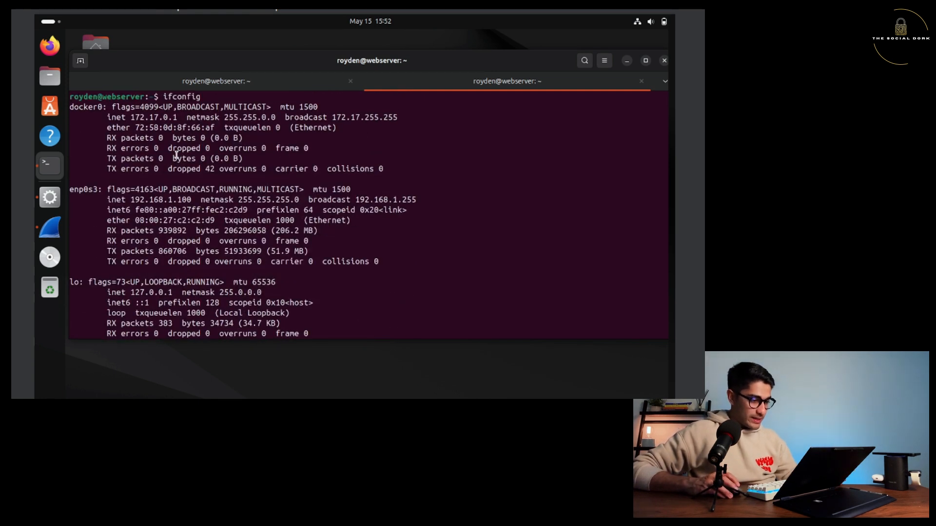
left_click_drag(130, 199, 297, 205)
left_click(235, 197)
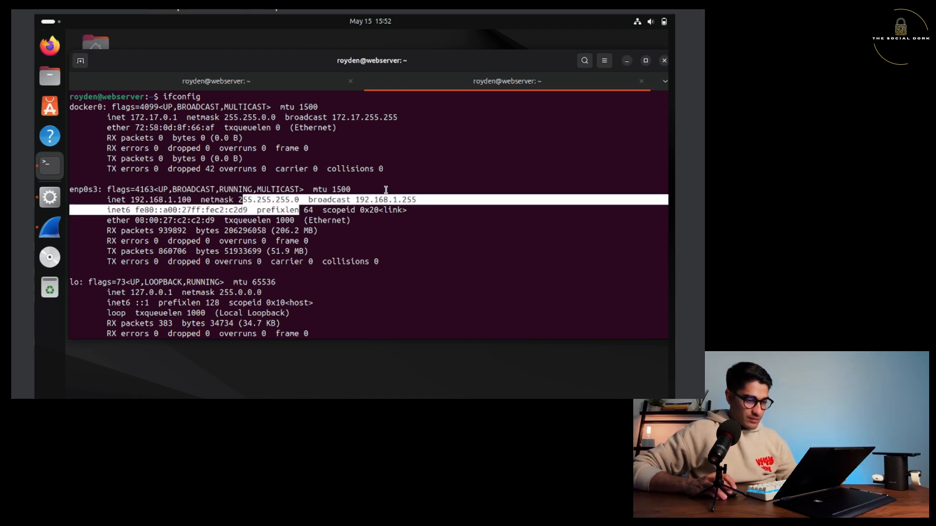
left_click(189, 224)
scroll(240, 274, "down", 10)
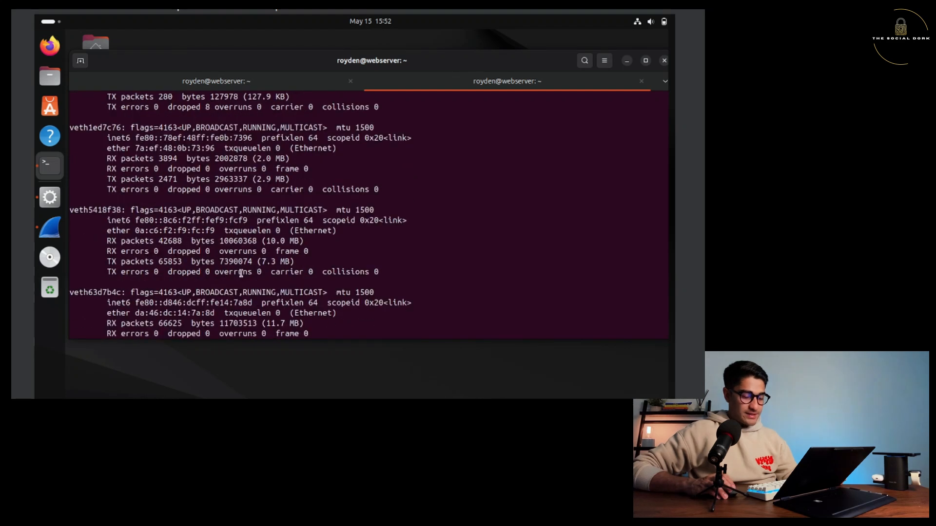
scroll(241, 273, "down", 5)
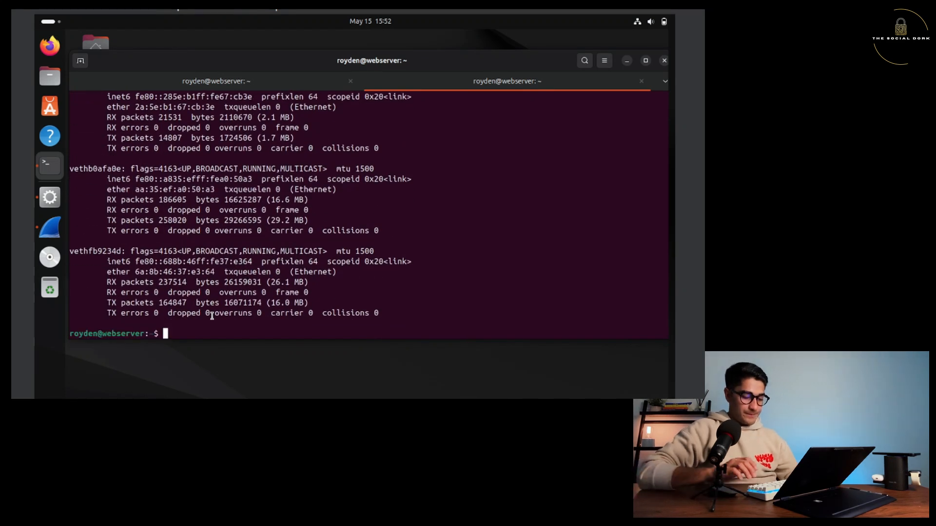
key("Return")
key("Return")
key("Return")
key("Return")
type("ping ")
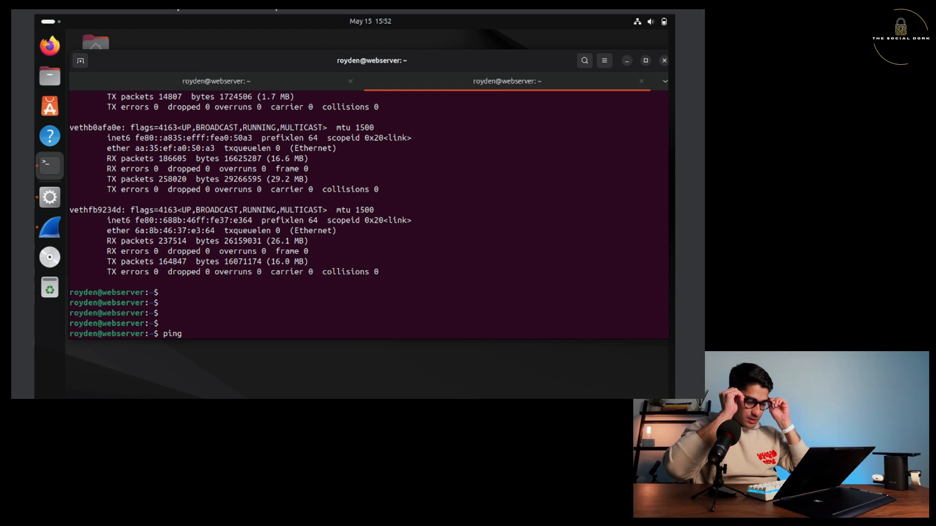
type("8.8.")
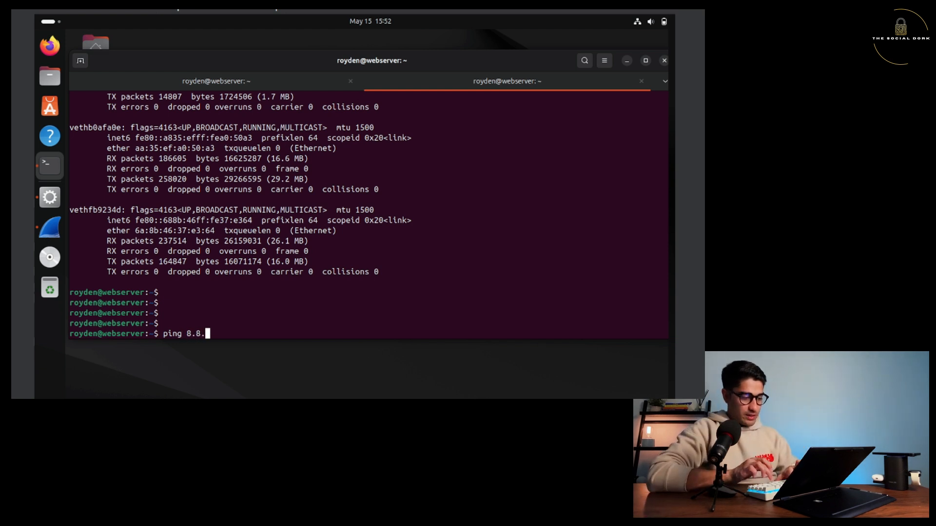
type("8.8.")
Ping 8.8.8.8 and stop it after it succeeds with 0% packet loss.
key("Return")
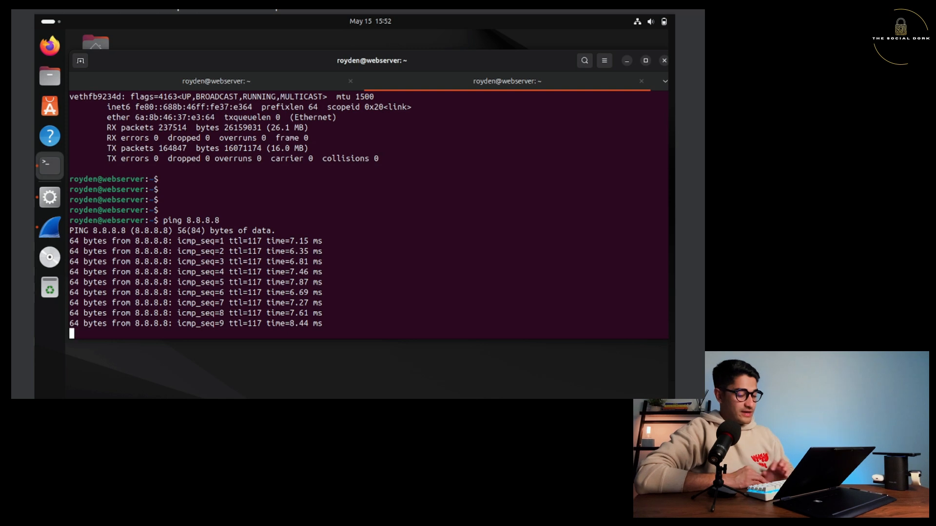
key("ctrl+c")
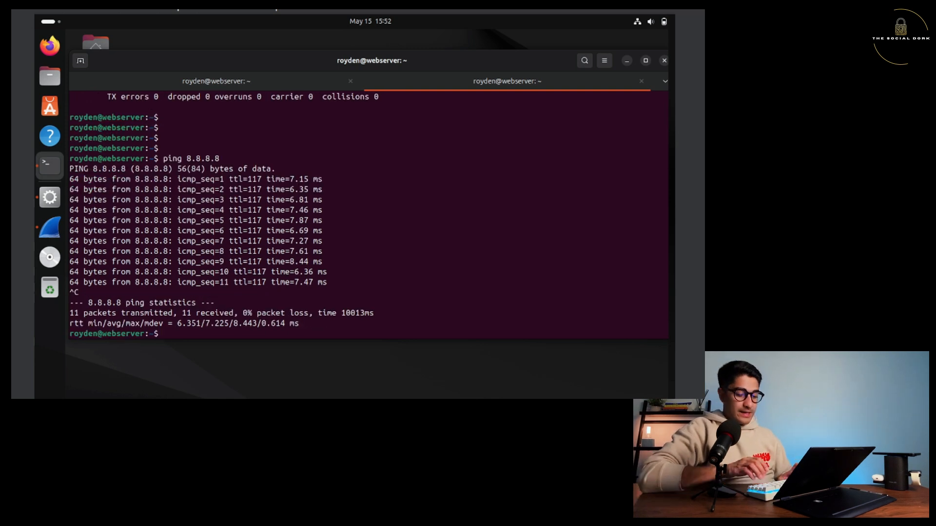
key("Return")
key("Return")
key("Return")
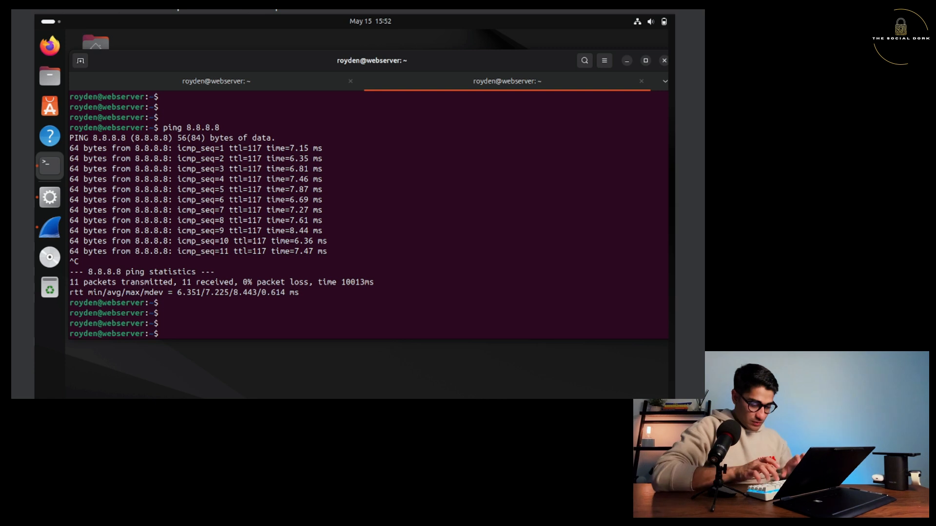
Ping google.com successfully, stop it, then switch to the Kali VM window.
type("ping google")
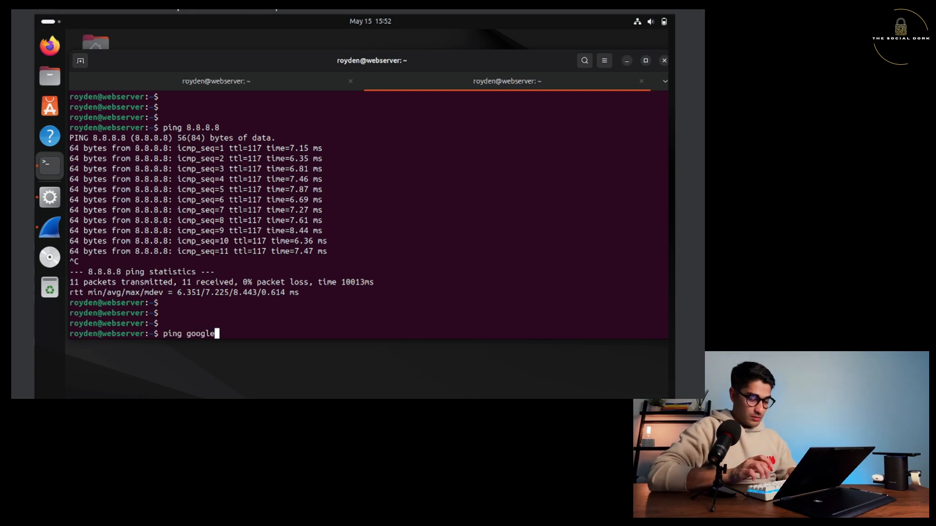
type(".com")
key("Return")
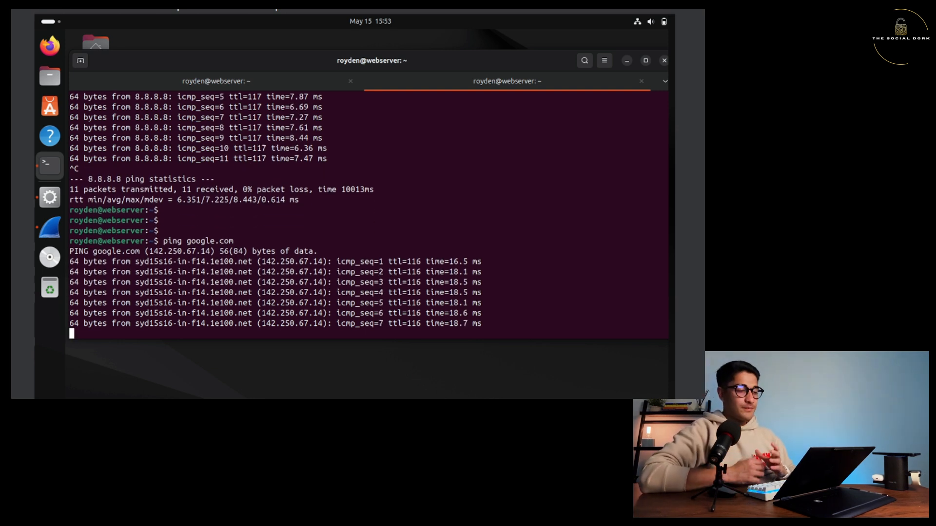
key("ctrl+c")
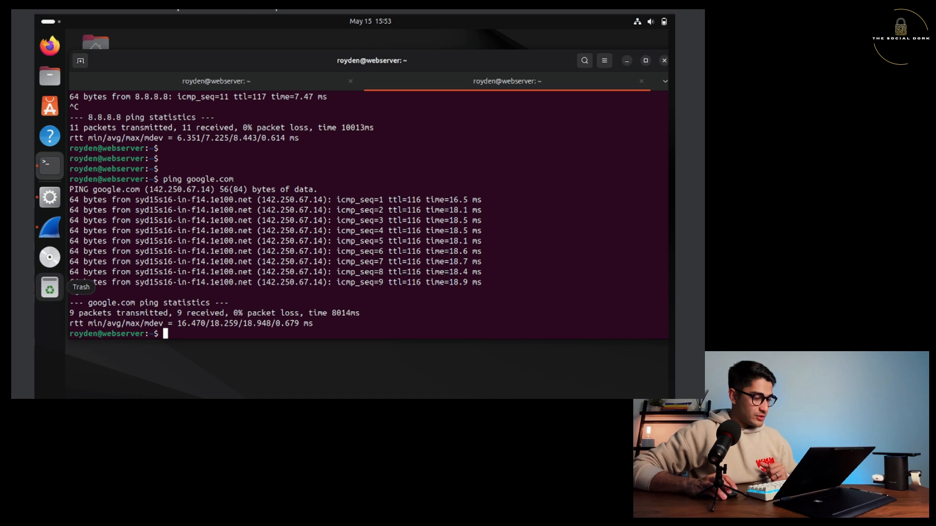
key("alt+Tab")
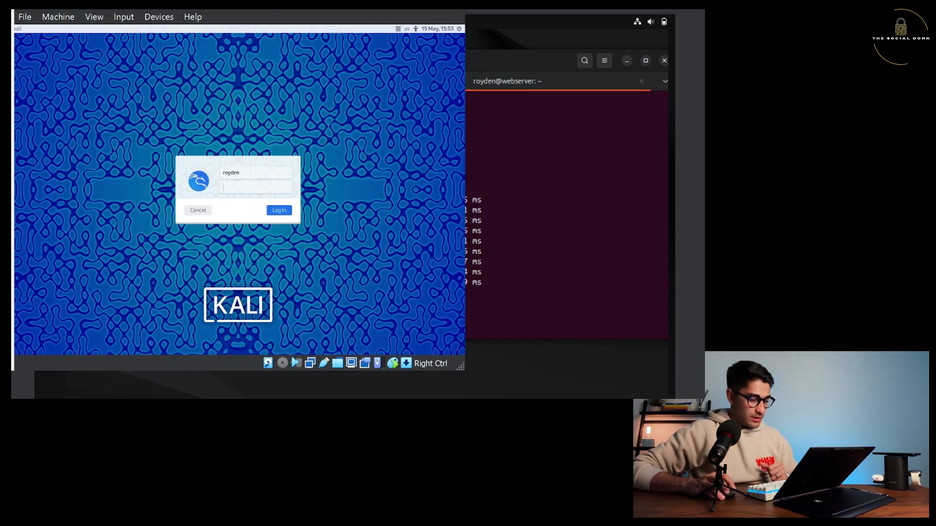
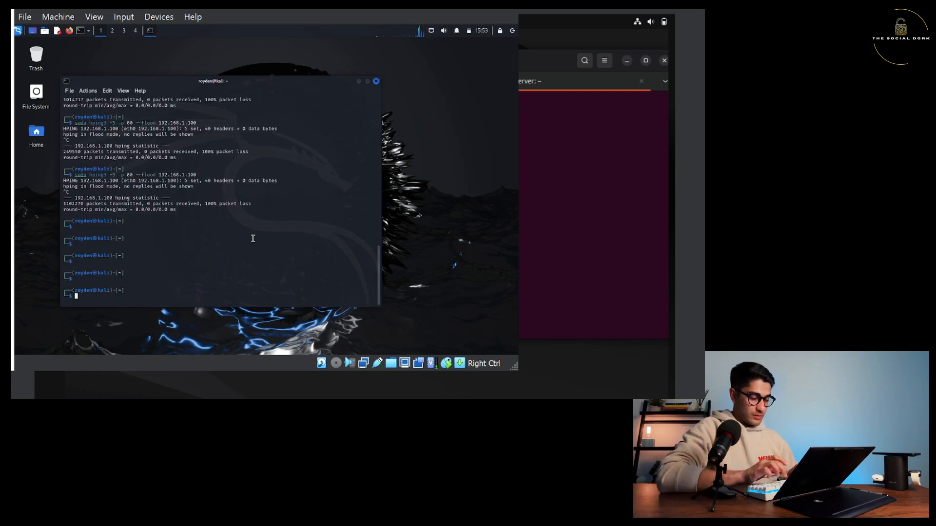
Run ifconfig to note the Kali host's address 192.168.0.206, then ping the firewall at 192.168.0.219.
type("ifconfig")
key("Return")
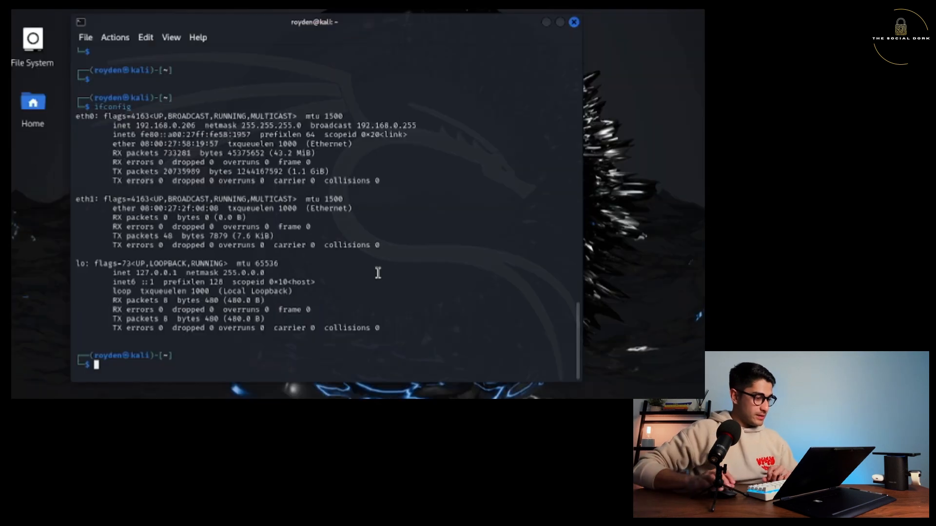
left_click_drag(136, 126, 199, 126)
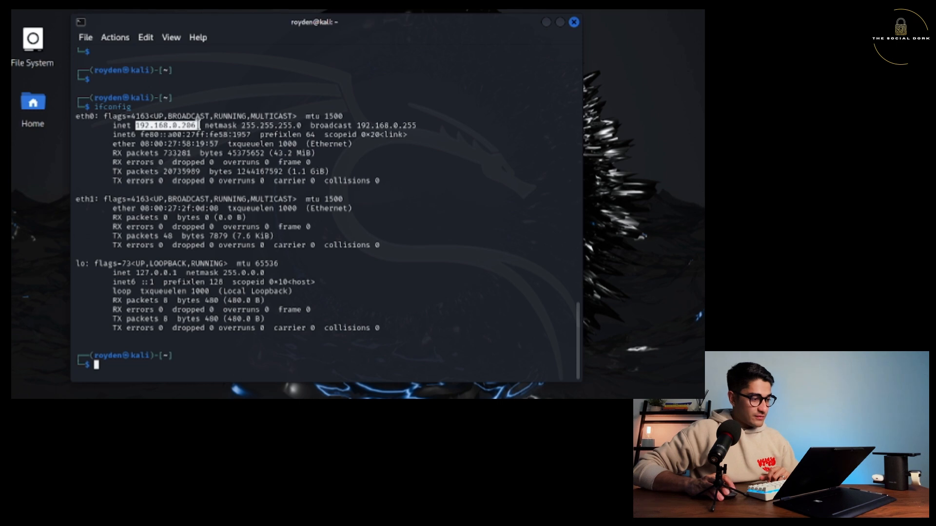
left_click(184, 364)
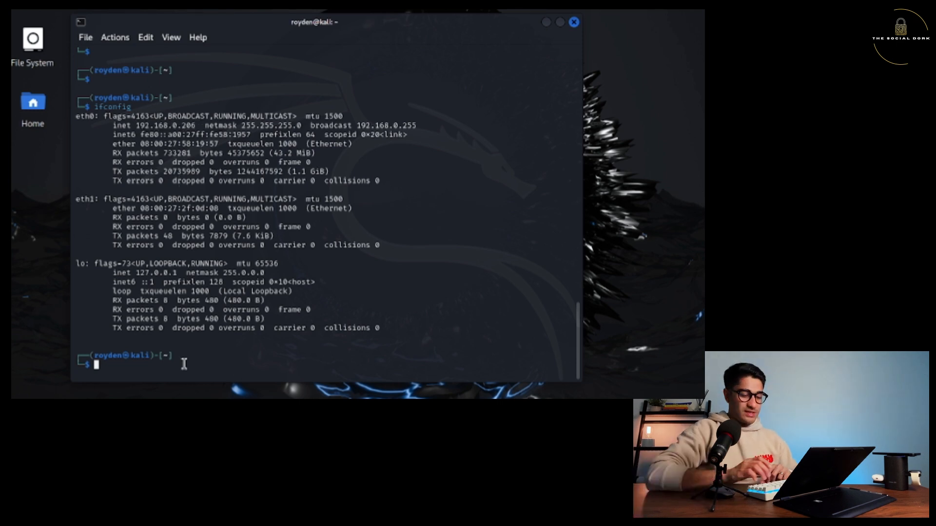
type("ping ")
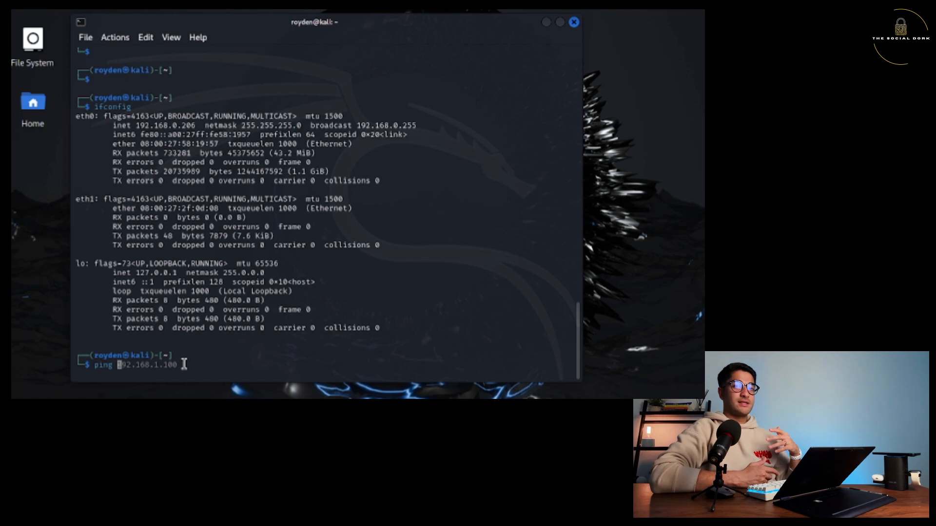
type("192")
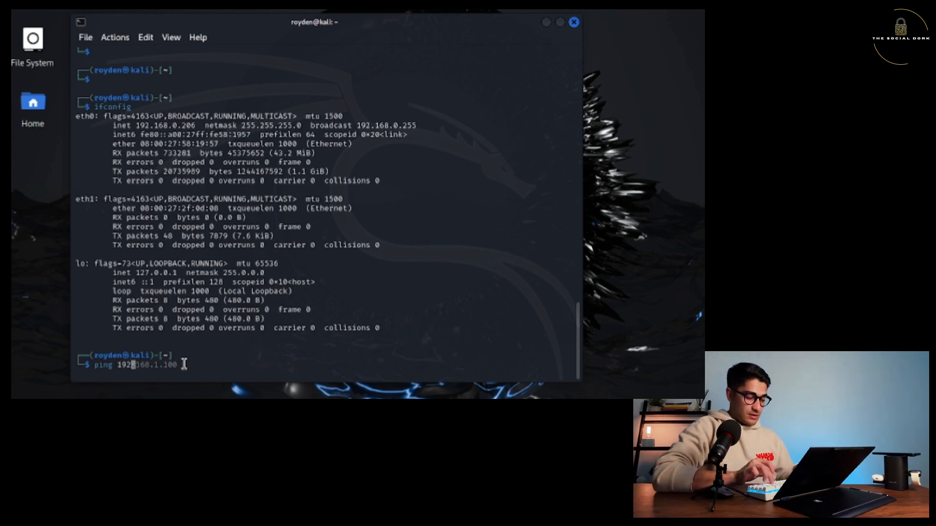
type(".168.0.219")
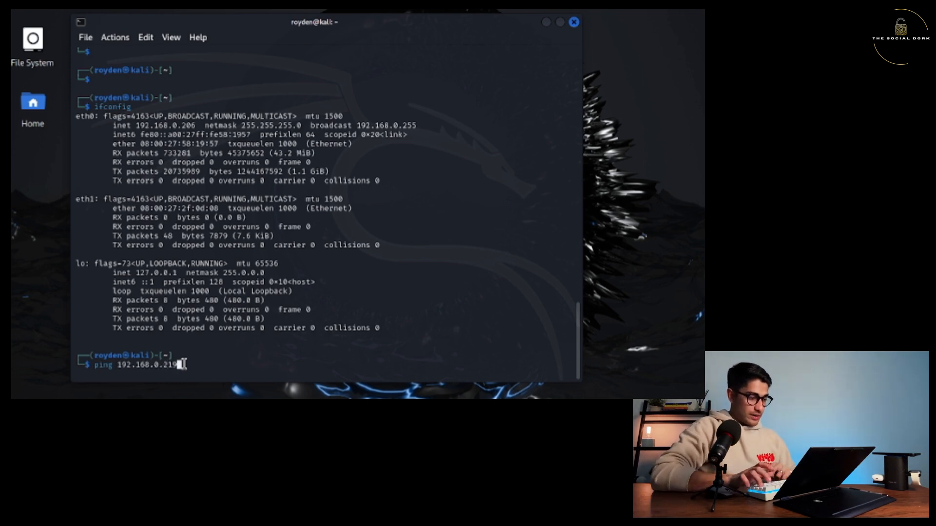
key("Return")
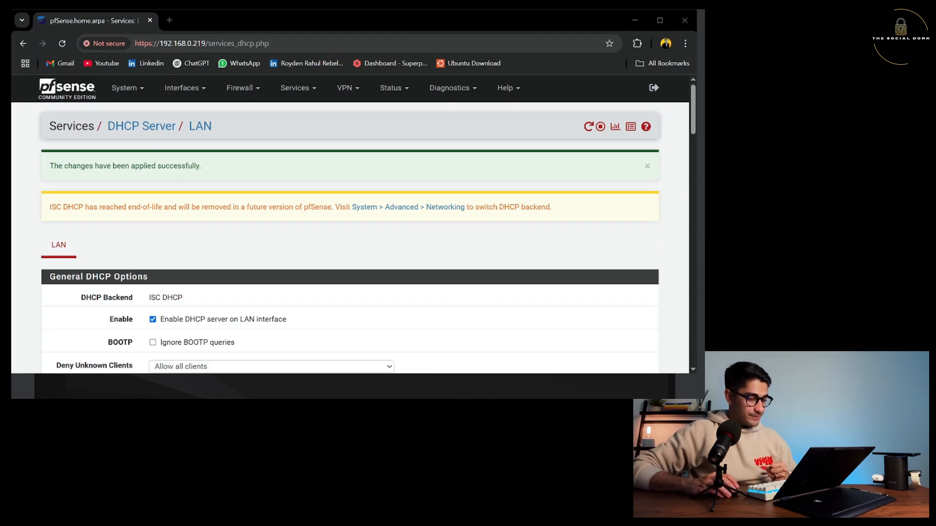
Switch to the pfSense web interface and go to Firewall > Rules > WAN.
key("alt+Tab")
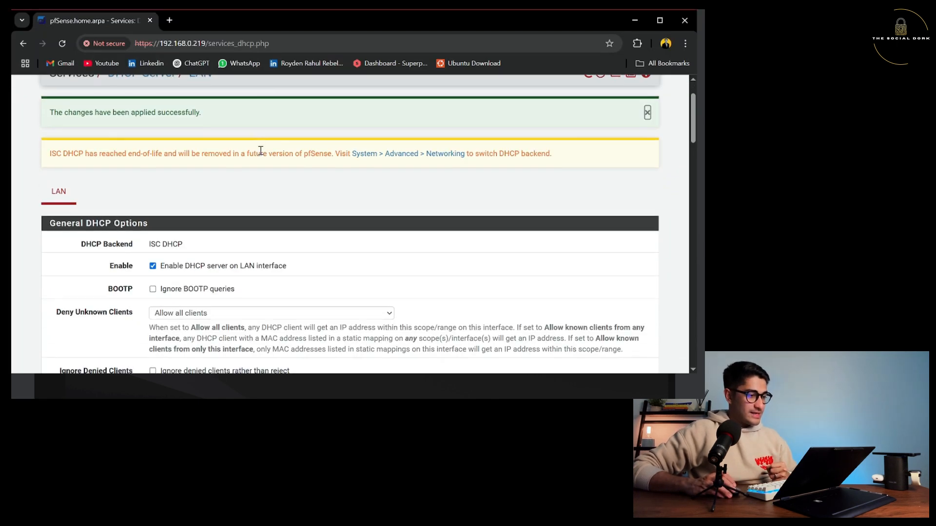
left_click(241, 89)
left_click(247, 144)
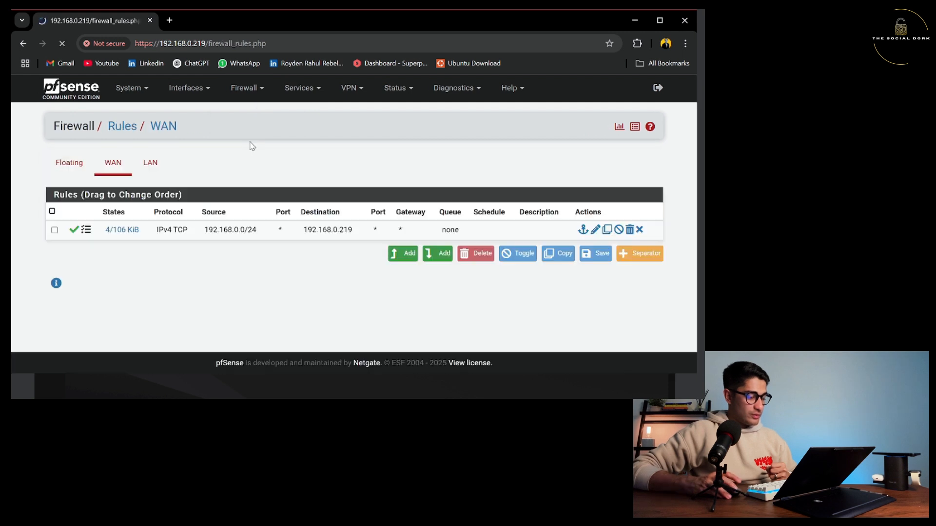
Add a new WAN rule at the top with source Address or Alias 192.168.0.206.
left_click(402, 254)
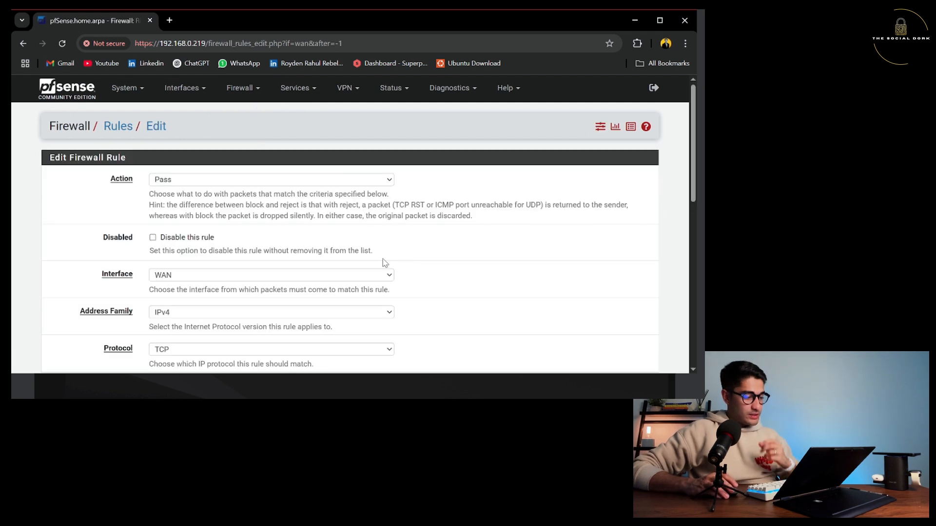
scroll(180, 188, "down", 5)
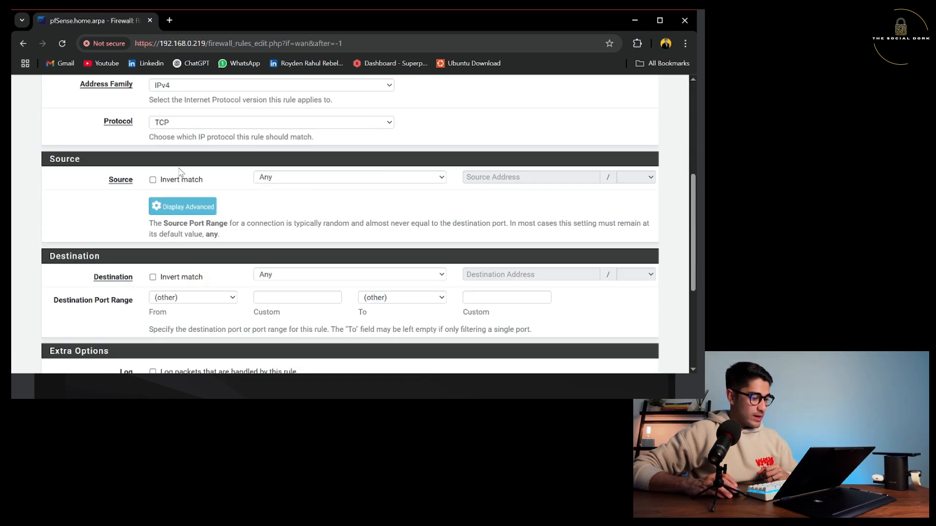
left_click(275, 135)
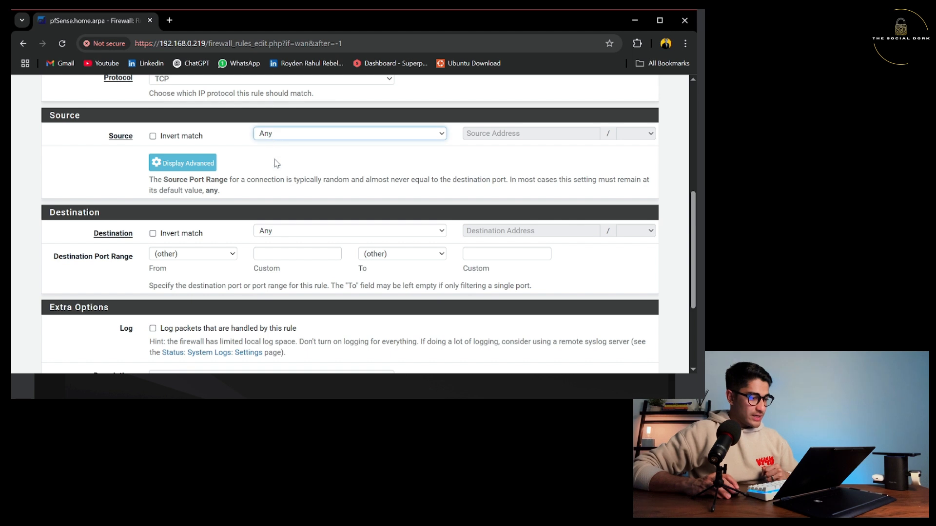
left_click(275, 163)
left_click(530, 136)
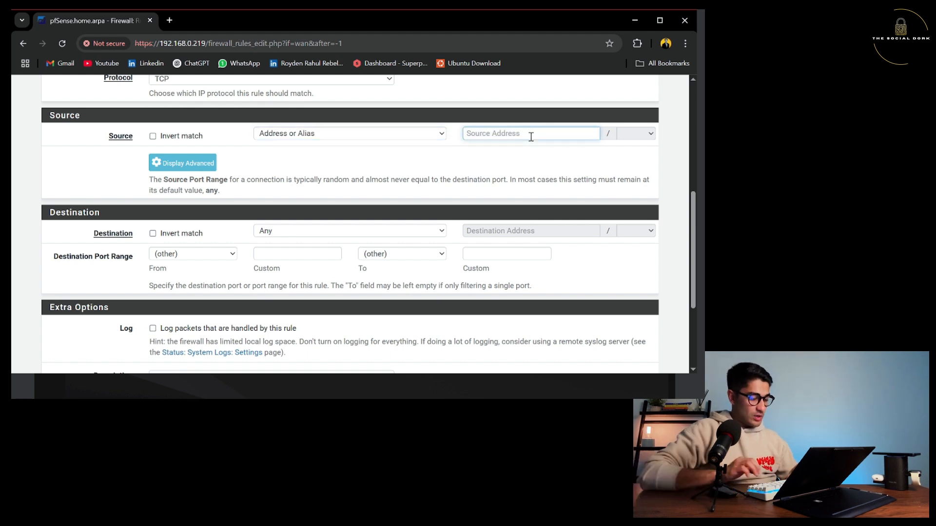
type("192.168.0")
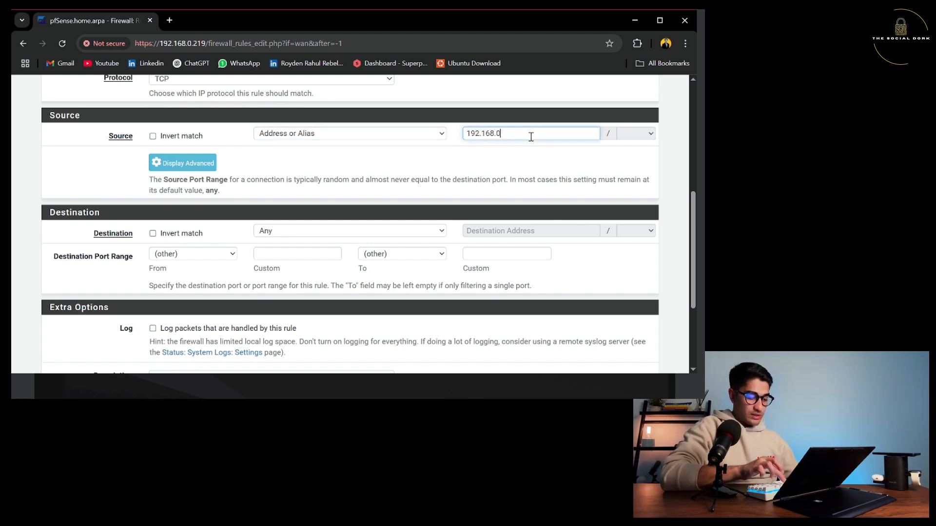
type(".210")
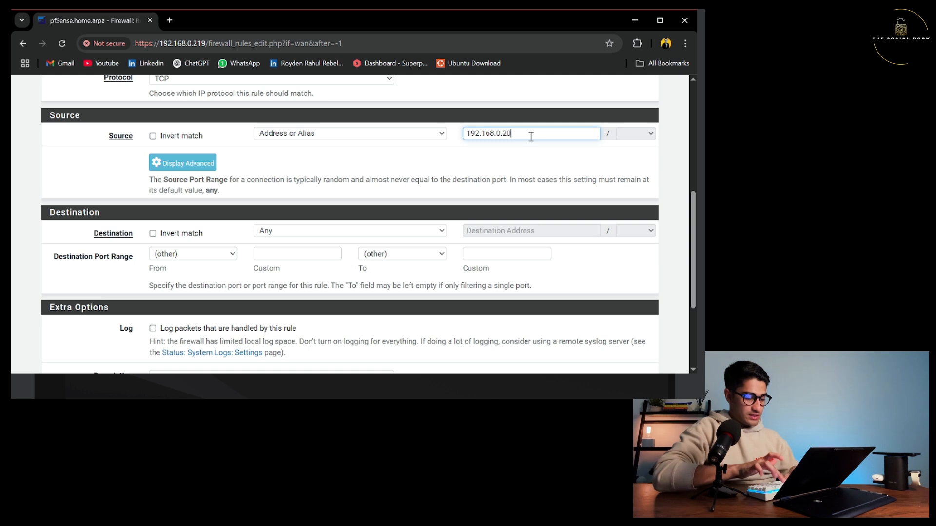
type("6")
left_click(389, 175)
Set the rule's destination to Address or Alias 192.168.0.219.
scroll(229, 223, "down", 1)
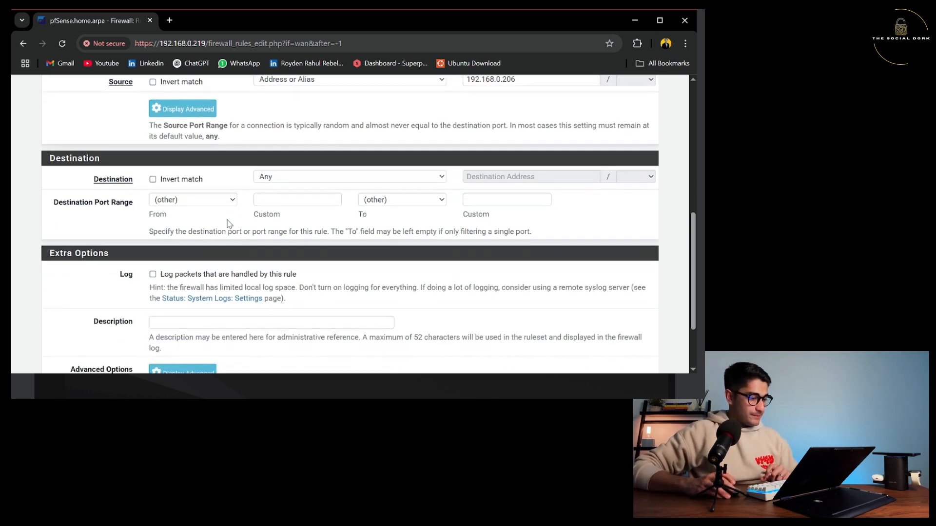
left_click(294, 177)
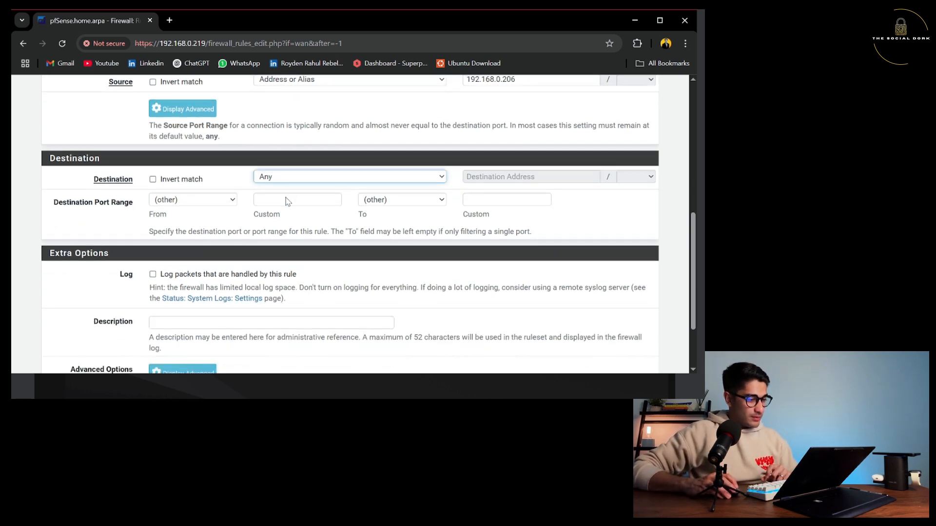
key("Down")
left_click(525, 175)
type("192")
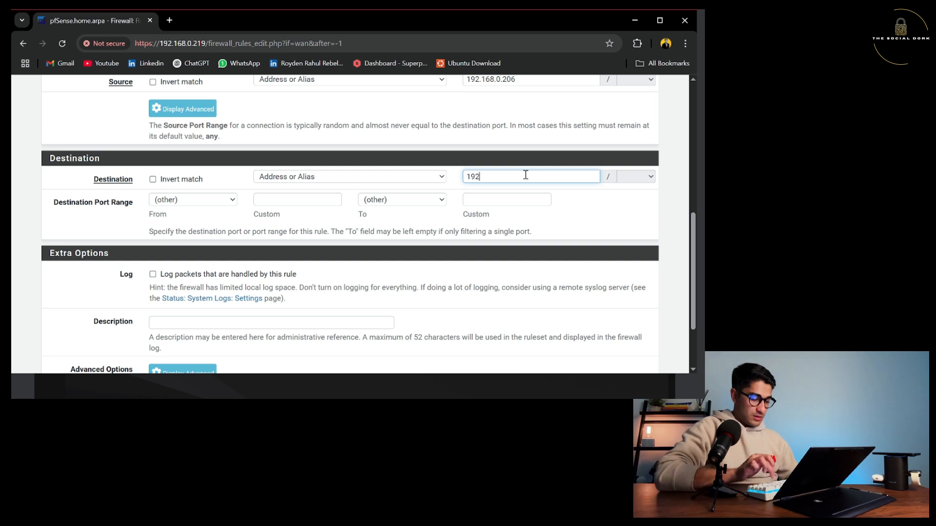
type(".168.0")
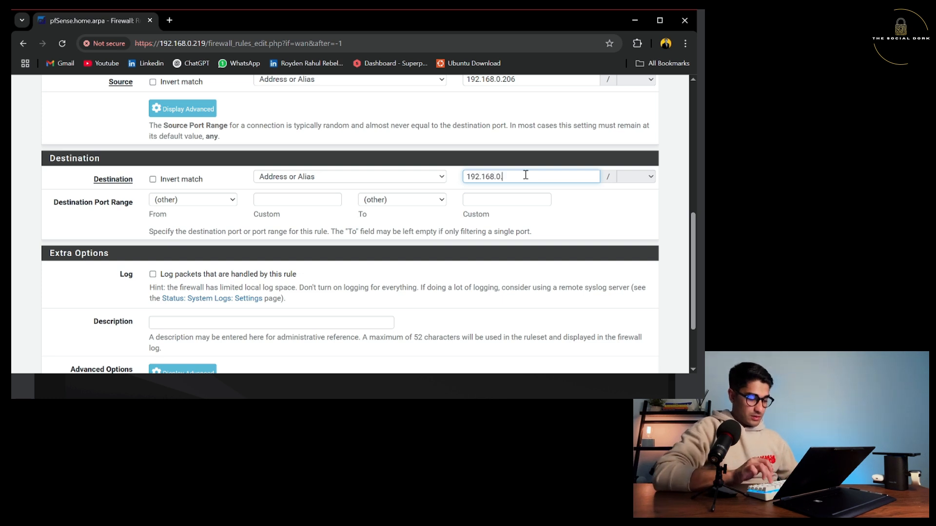
type(".219")
left_click(604, 203)
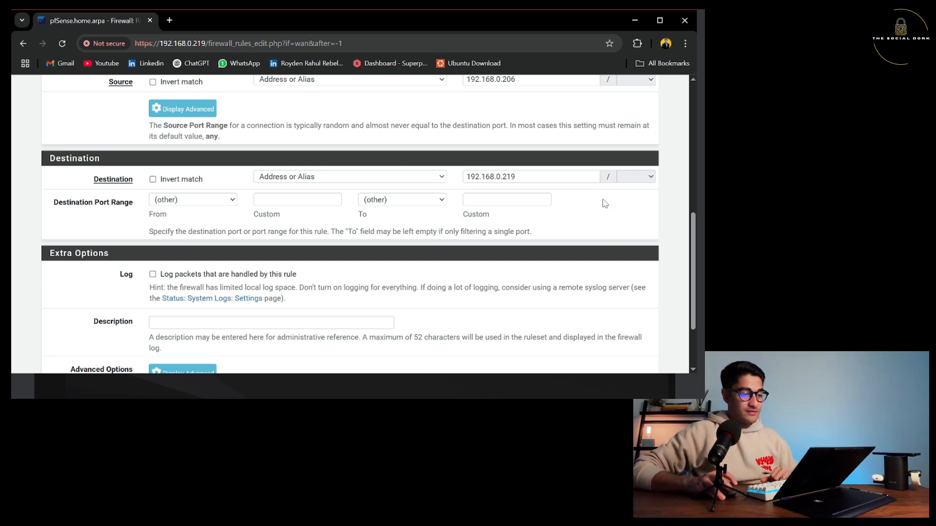
Set the protocol to ICMP with subtype any, and enable logging for the rule.
scroll(453, 234, "up", 4)
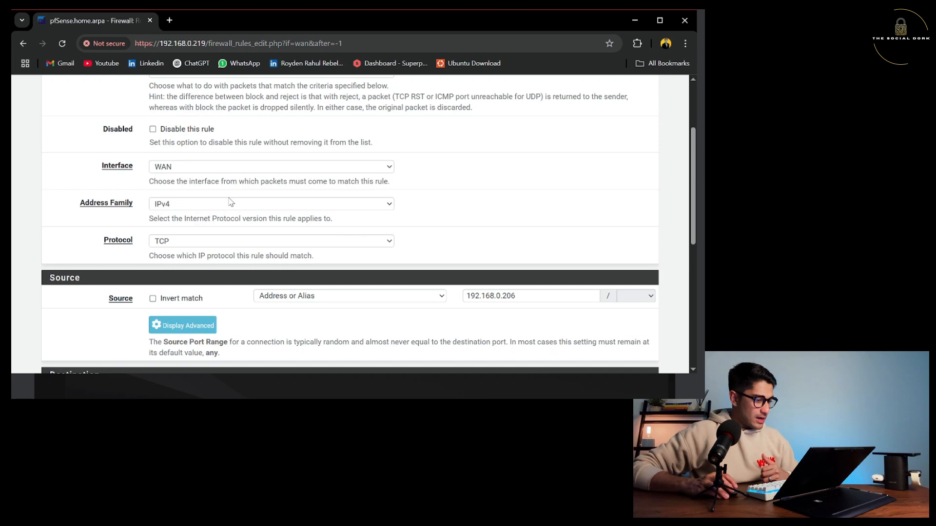
left_click(169, 244)
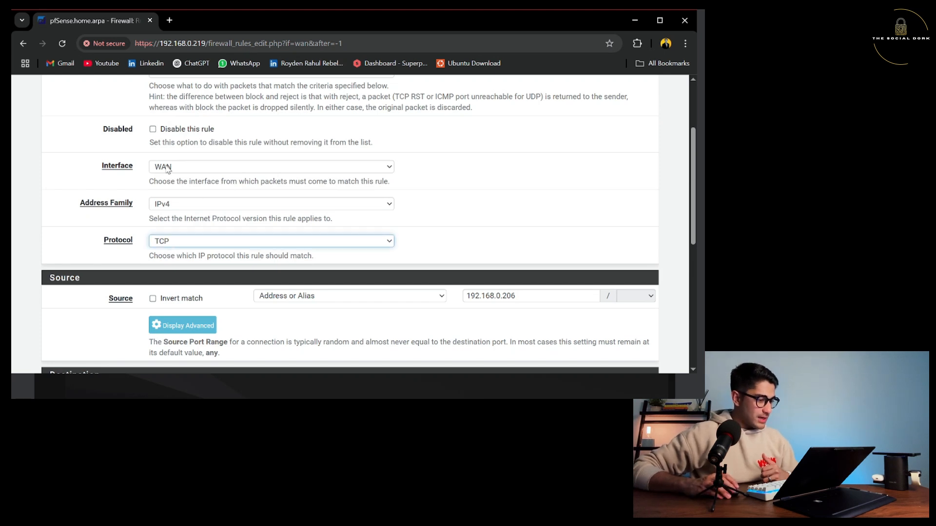
key("i")
scroll(170, 203, "down", 3)
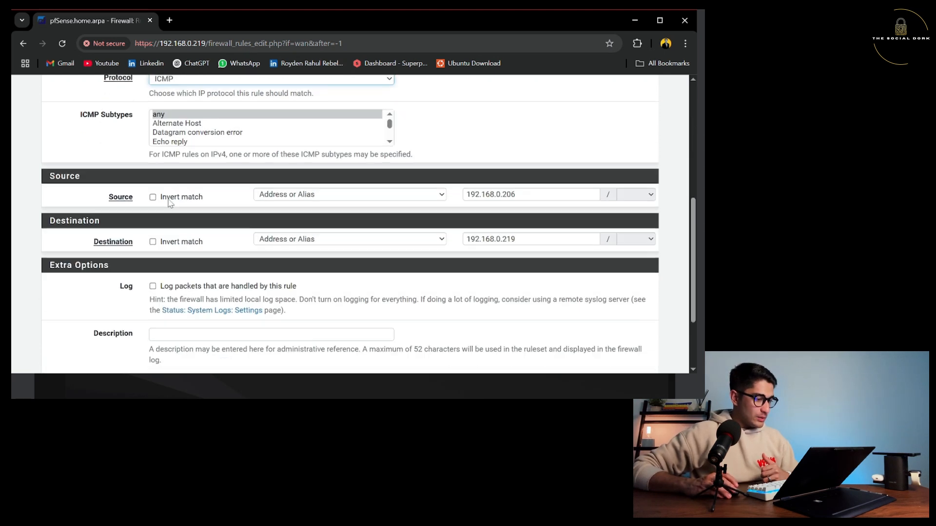
left_click(170, 114)
left_click(114, 125)
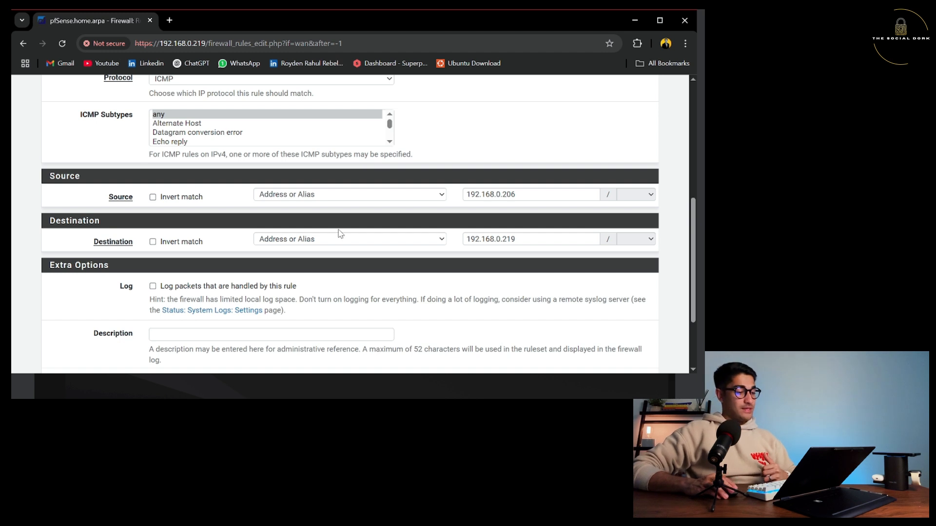
scroll(340, 233, "down", 3)
left_click(152, 187)
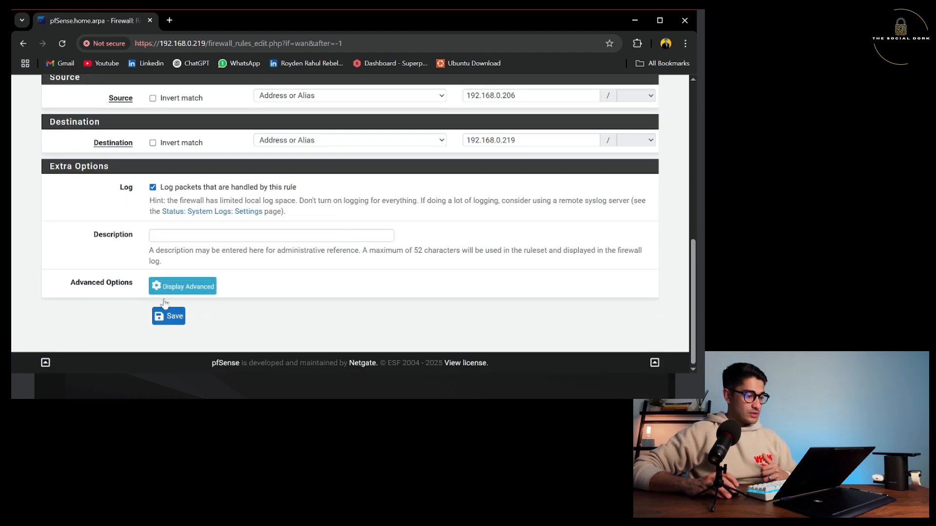
Save and apply the ICMP rule, then return to the Kali terminal to see ping replies.
left_click(168, 316)
left_click(618, 171)
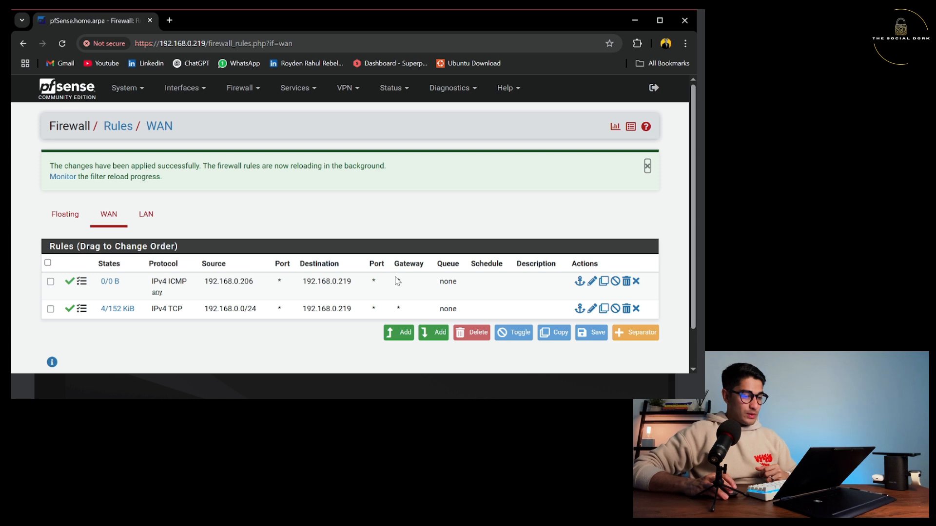
key("alt+Tab")
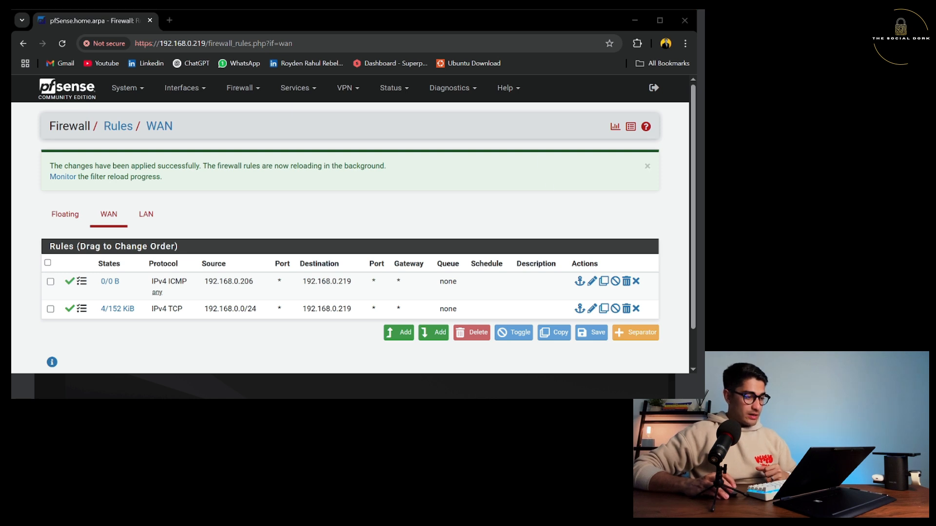
key("alt+Tab")
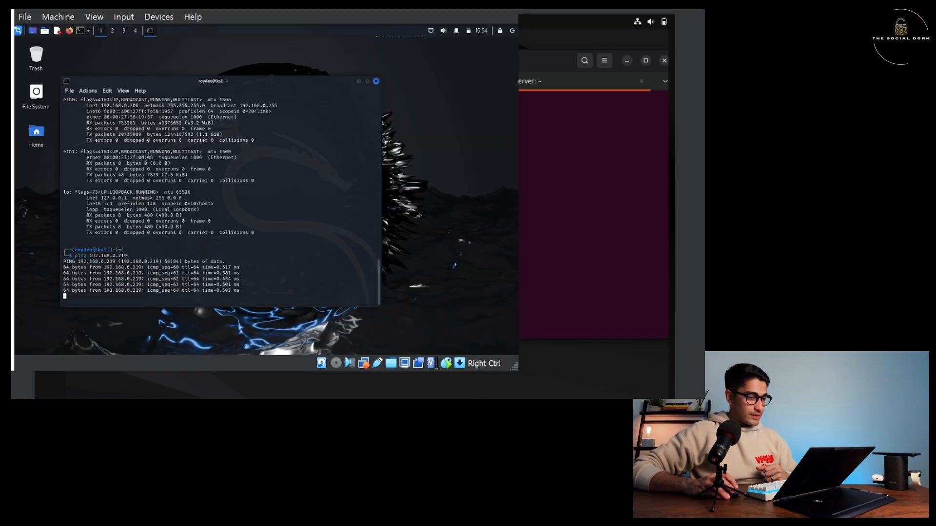